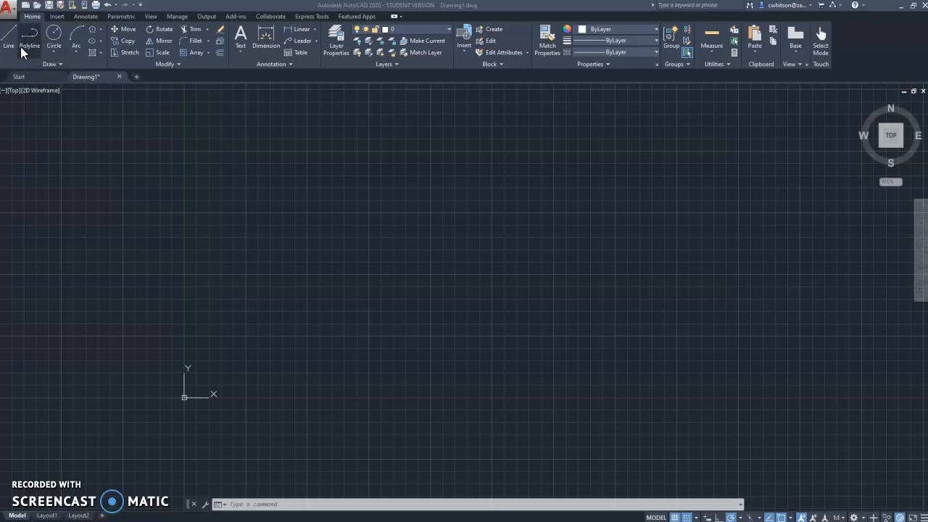
Draw a rectangle freehand in the empty drawing area with the Rectangle command.
{"action": "left_click", "coordinate": [102, 30]}
{"action": "left_click", "coordinate": [82, 48]}
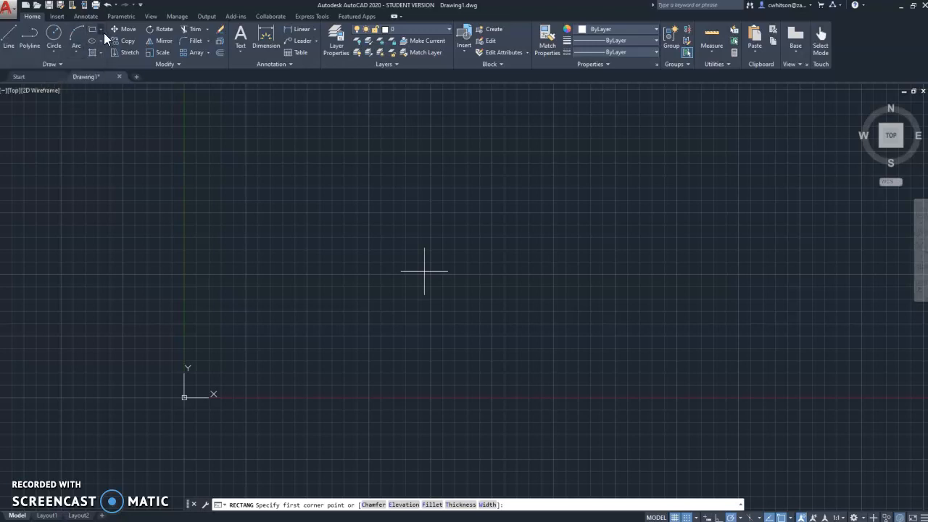
{"action": "left_click", "coordinate": [314, 317]}
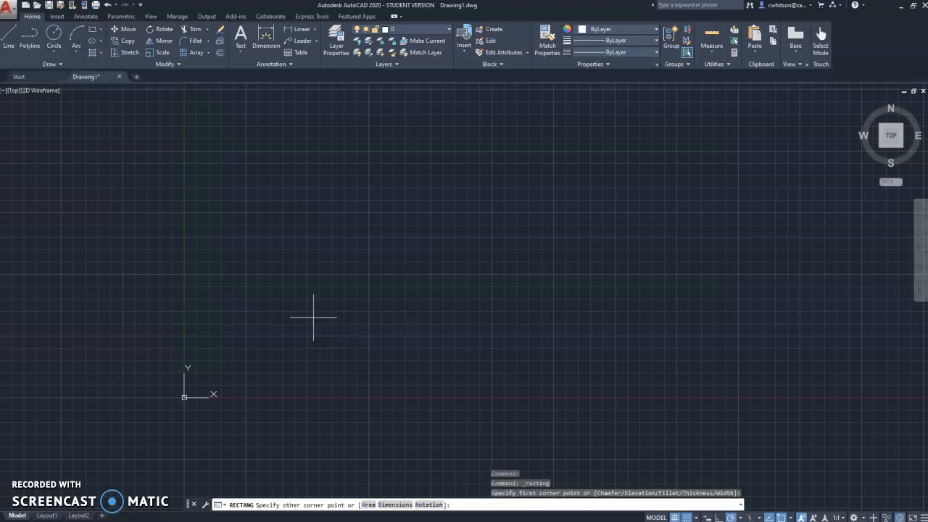
{"action": "left_click", "coordinate": [476, 202]}
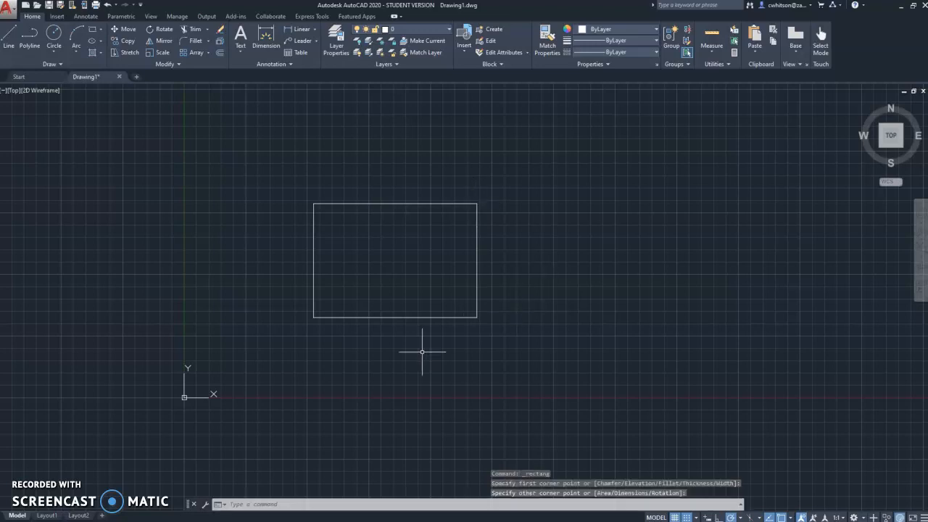
{"action": "scroll", "coordinate": [386, 346], "scroll_direction": "up", "scroll_amount": 2}
{"action": "mouse_move", "coordinate": [422, 319]}
{"action": "middle_mouse_down"}
{"action": "mouse_move", "coordinate": [406, 345]}
{"action": "mouse_move", "coordinate": [434, 367]}
{"action": "mouse_move", "coordinate": [454, 365]}
{"action": "middle_mouse_up"}
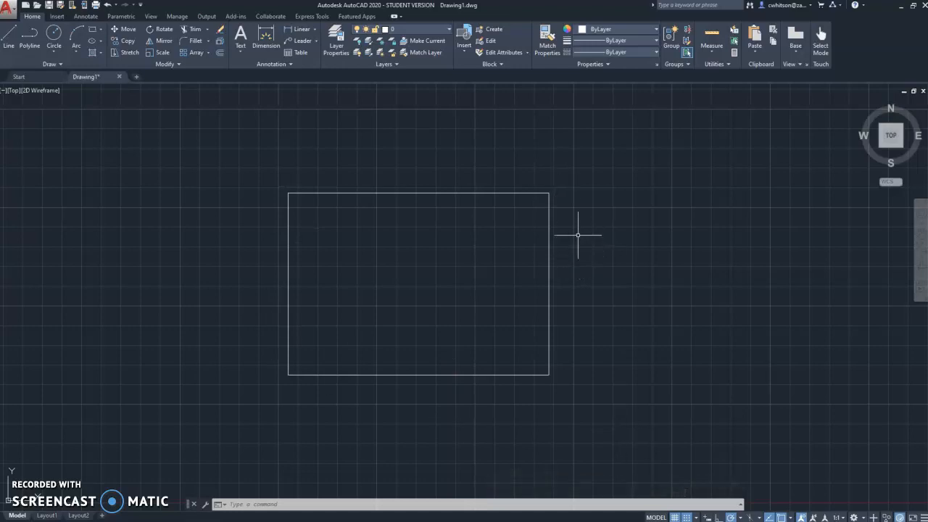
Select the whole rectangle and erase it from the drawing.
{"action": "left_click", "coordinate": [549, 220]}
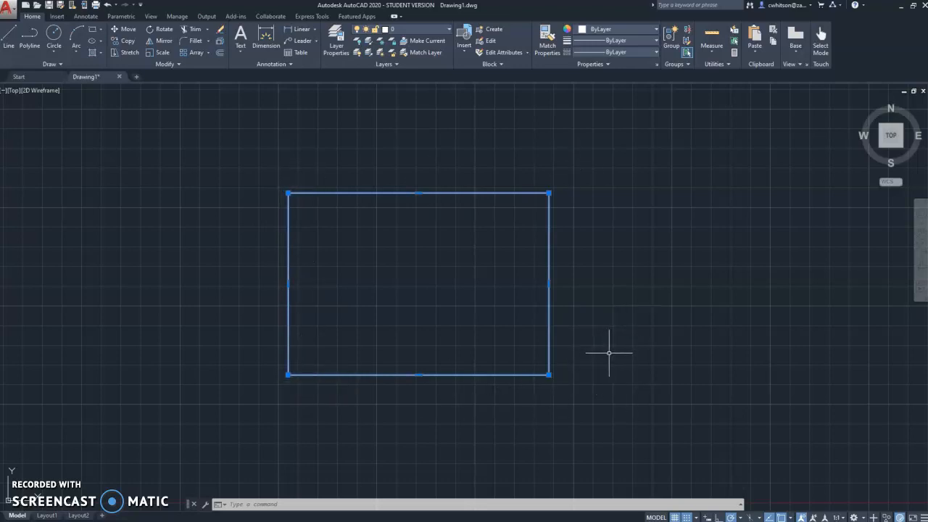
{"action": "left_click", "coordinate": [605, 390]}
{"action": "left_click", "coordinate": [427, 249]}
{"action": "key", "text": "Delete"}
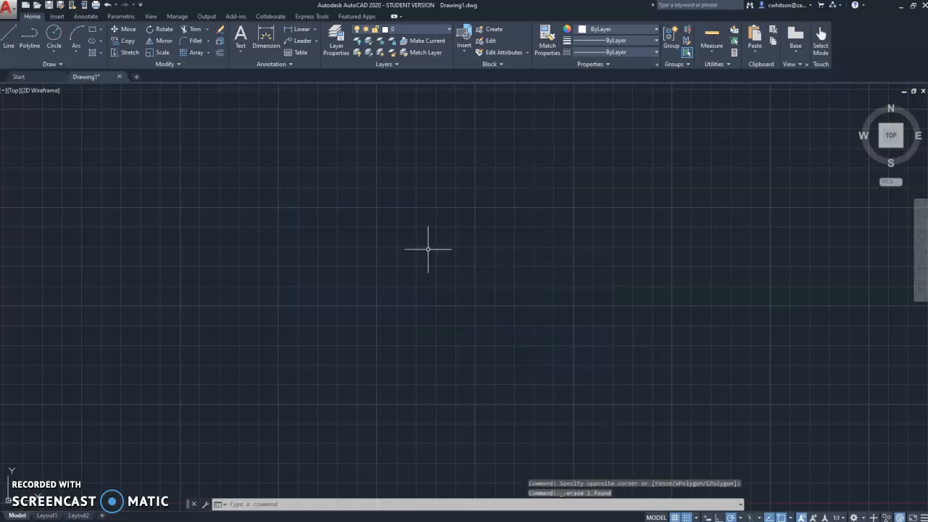
Draw a closed rectangle of four separate Line segments, about four by three grid squares, above and to the right of the origin.
{"action": "left_click", "coordinate": [10, 40]}
{"action": "middle_click_drag", "start_coordinate": [289, 339], "coordinate": [598, 247]}
{"action": "scroll", "coordinate": [324, 351], "scroll_direction": "up", "scroll_amount": 6}
{"action": "mouse_move", "coordinate": [477, 326]}
{"action": "middle_mouse_down"}
{"action": "mouse_move", "coordinate": [440, 231]}
{"action": "mouse_move", "coordinate": [360, 240]}
{"action": "mouse_move", "coordinate": [326, 300]}
{"action": "middle_mouse_up"}
{"action": "scroll", "coordinate": [360, 245], "scroll_direction": "down", "scroll_amount": 2}
{"action": "left_click", "coordinate": [5, 46]}
{"action": "left_click", "coordinate": [299, 310]}
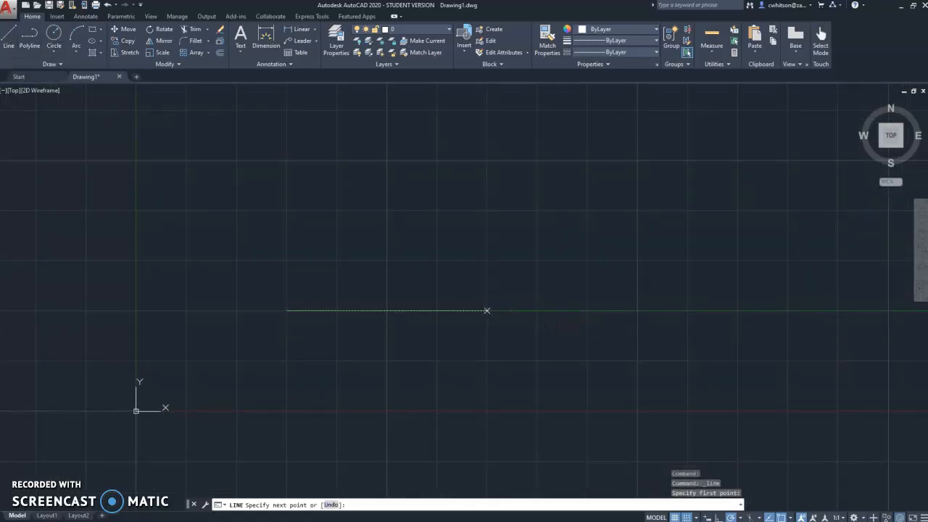
{"action": "left_click", "coordinate": [486, 310]}
{"action": "left_click", "coordinate": [486, 159]}
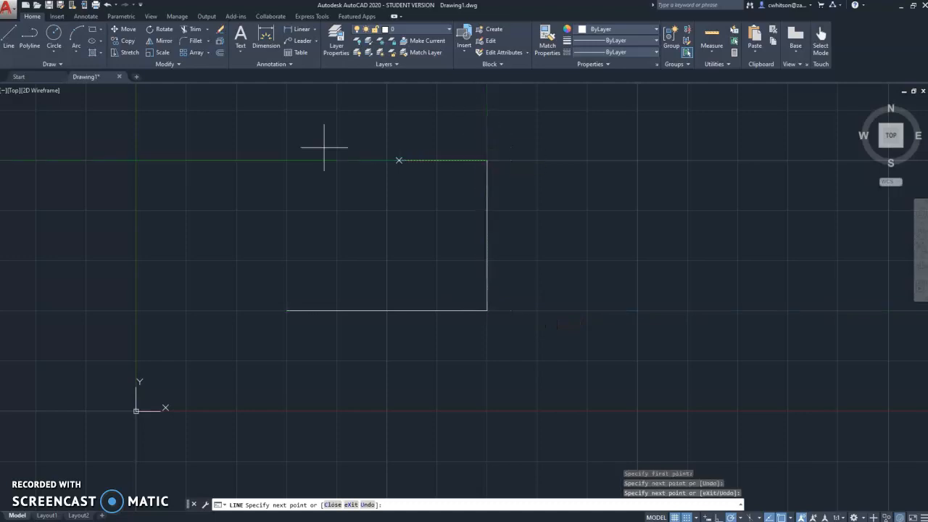
{"action": "left_click", "coordinate": [286, 159]}
{"action": "left_click", "coordinate": [286, 310]}
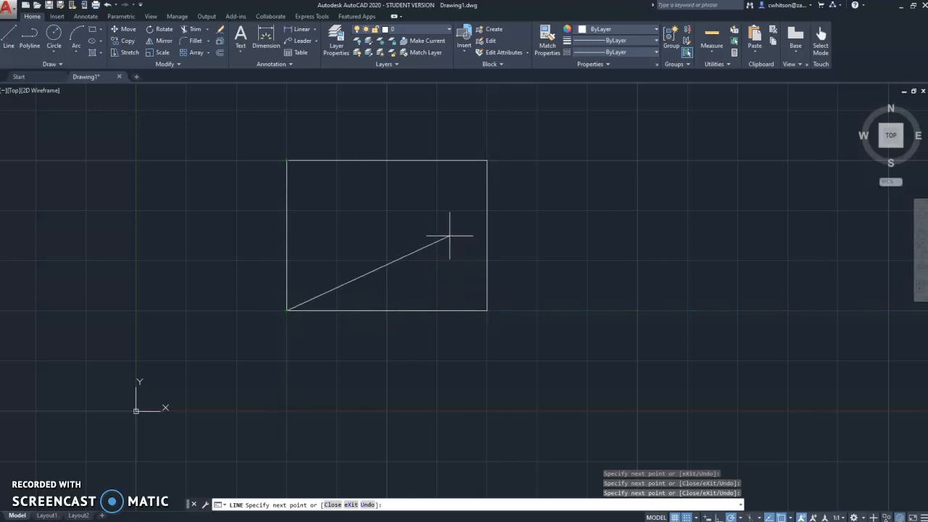
{"action": "key", "text": "Escape"}
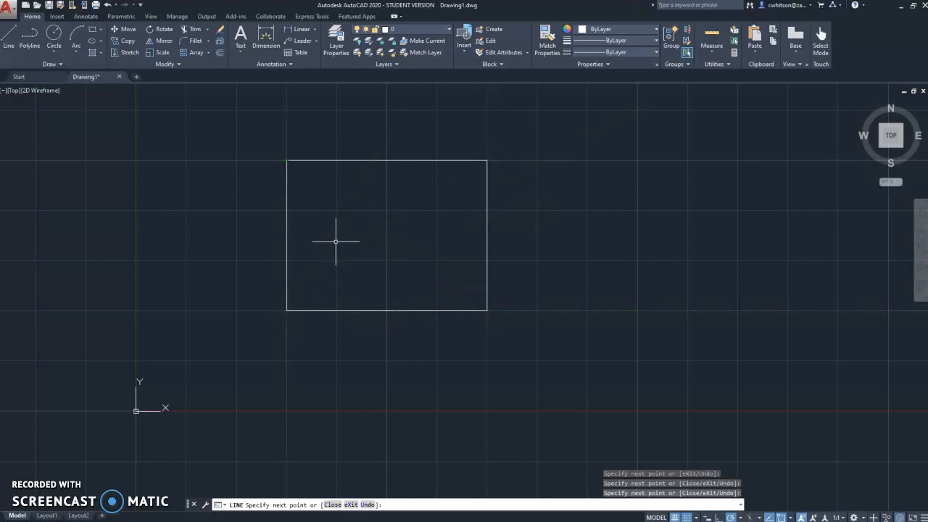
Check how the line-drawn rectangle selects by picking its right edge on its own, and clear the selection.
{"action": "left_click", "coordinate": [486, 194]}
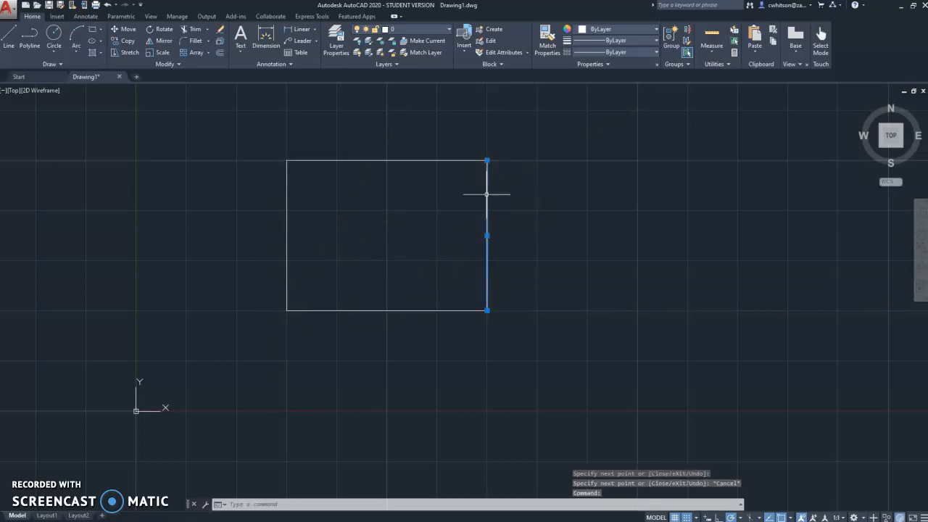
{"action": "key", "text": "Escape"}
{"action": "key", "text": "Escape"}
{"action": "left_click", "coordinate": [486, 201]}
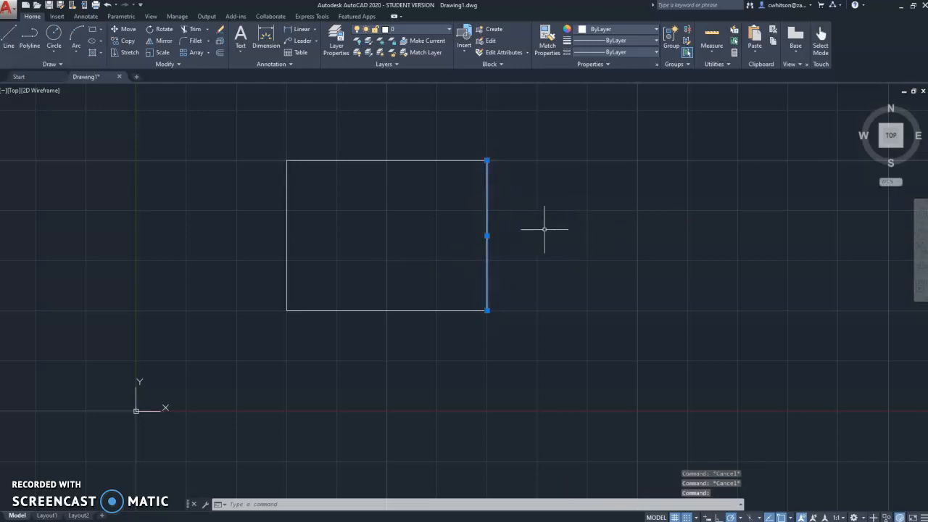
{"action": "key", "text": "Escape"}
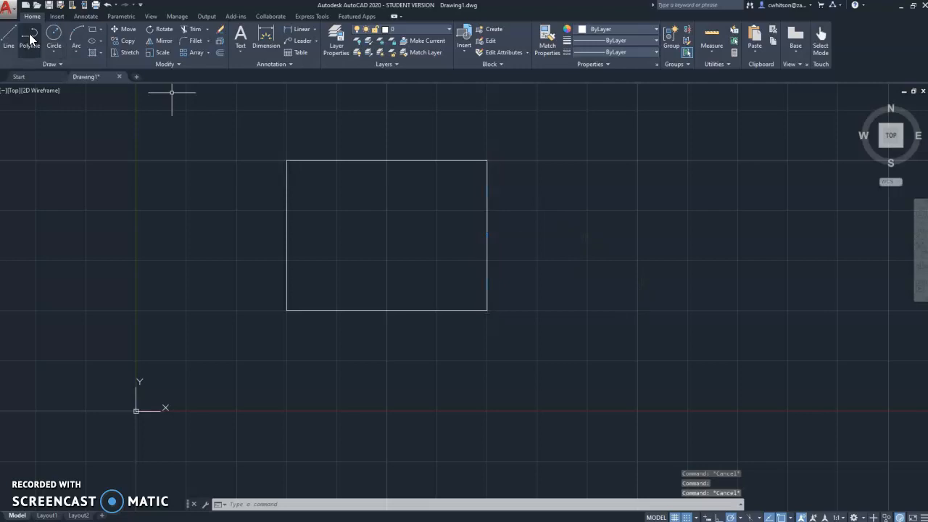
Draw a second rectangle, about four by three grid squares, as one polyline beside the line-drawn rectangle.
{"action": "left_click", "coordinate": [29, 33]}
{"action": "middle_click_drag", "start_coordinate": [504, 256], "coordinate": [398, 257]}
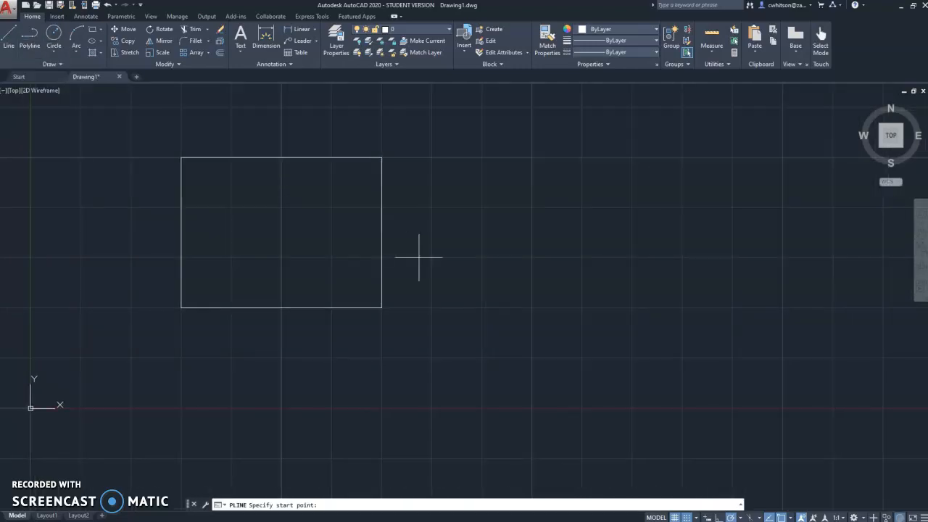
{"action": "left_click", "coordinate": [431, 307]}
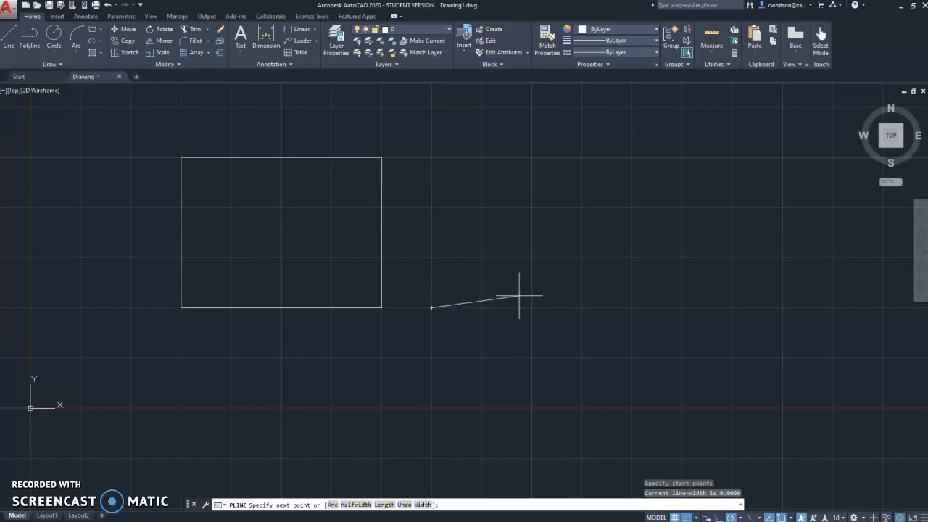
{"action": "left_click", "coordinate": [631, 308]}
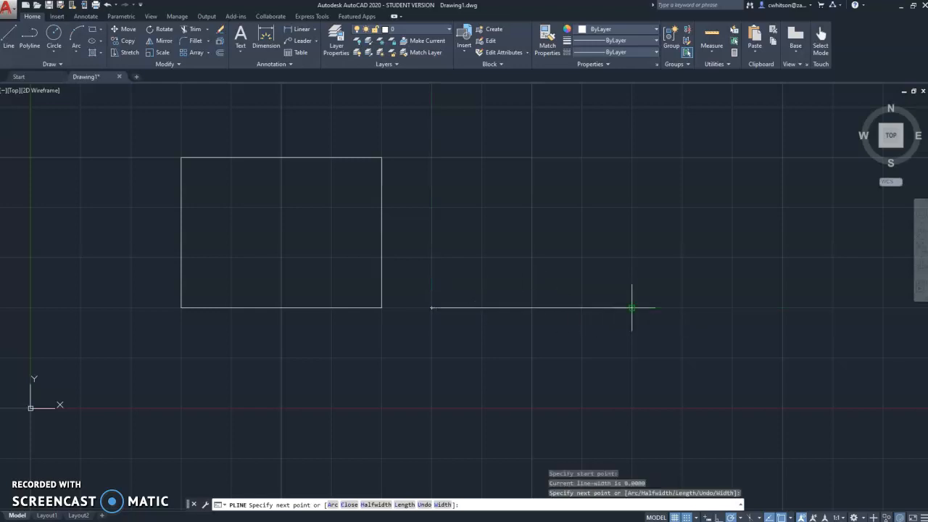
{"action": "left_click", "coordinate": [631, 157]}
{"action": "left_click", "coordinate": [431, 157]}
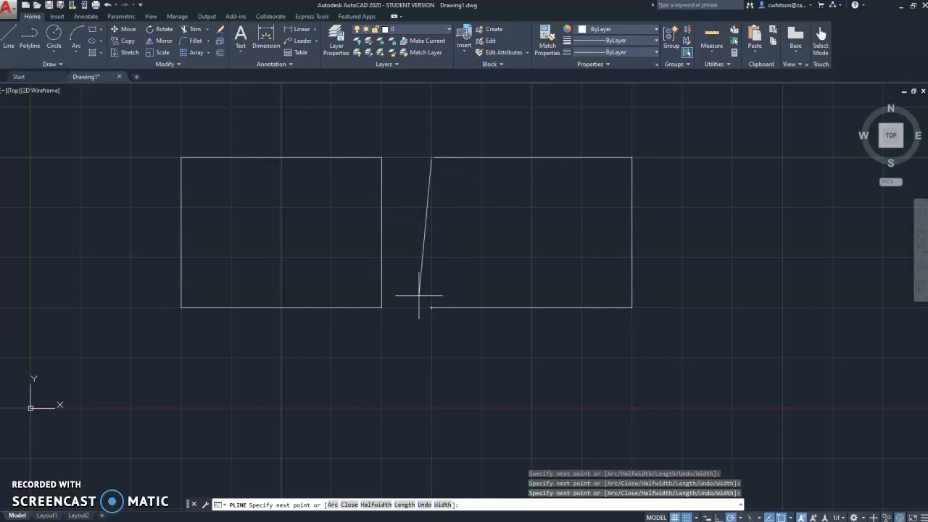
{"action": "left_click", "coordinate": [431, 308]}
{"action": "key", "text": "Escape"}
{"action": "key", "text": "Escape"}
{"action": "key", "text": "Escape"}
Explode the polyline rectangle into individual lines and select its right and top edges separately.
{"action": "left_click", "coordinate": [631, 253]}
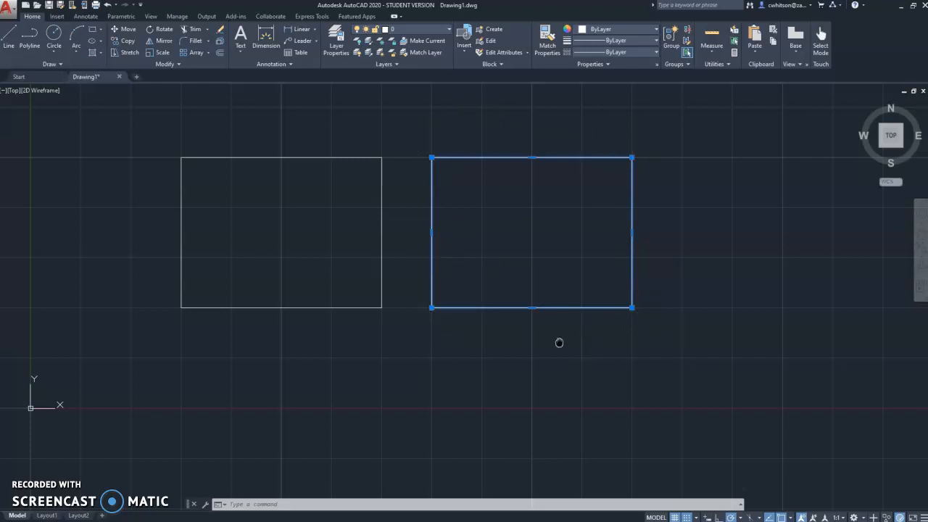
{"action": "middle_click_drag", "start_coordinate": [558, 342], "coordinate": [447, 362]}
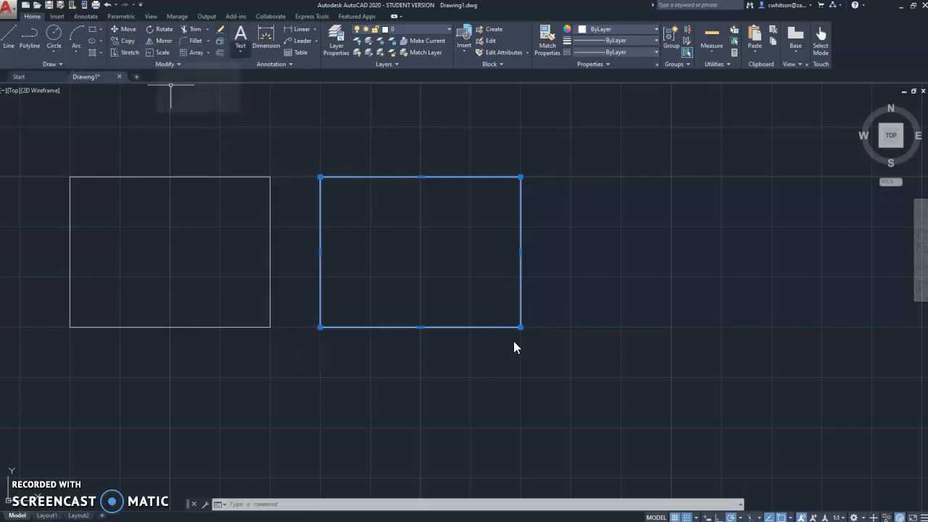
{"action": "left_click", "coordinate": [219, 41]}
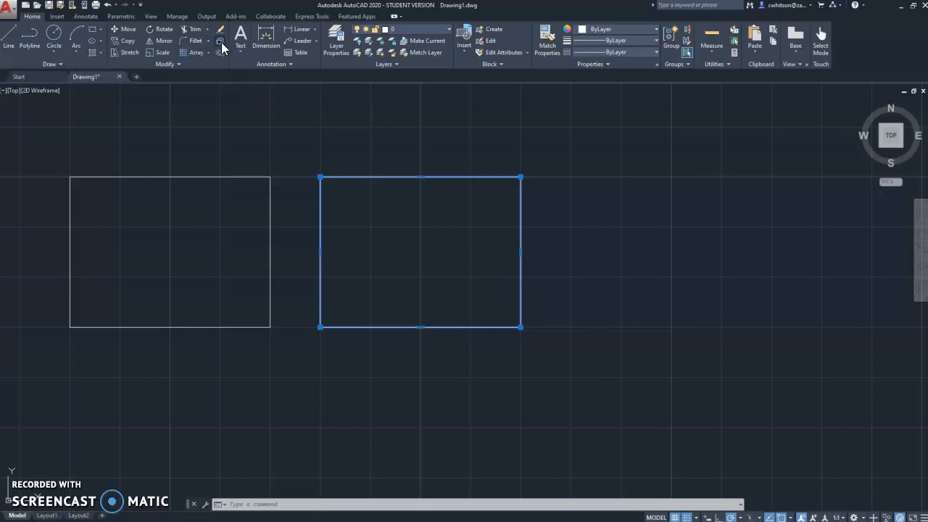
{"action": "left_click", "coordinate": [524, 201]}
{"action": "left_click", "coordinate": [453, 178]}
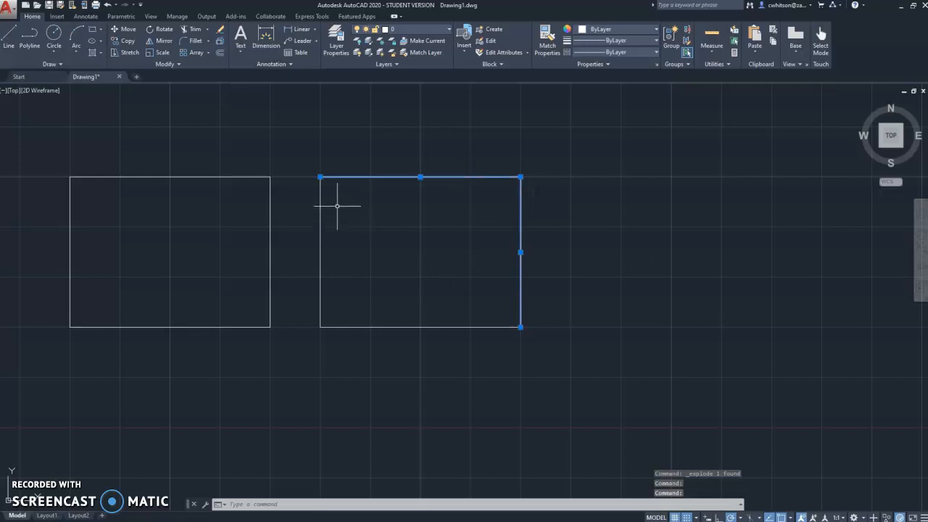
Erase both rectangles together from the drawing.
{"action": "scroll", "coordinate": [551, 338], "scroll_direction": "down", "scroll_amount": 2}
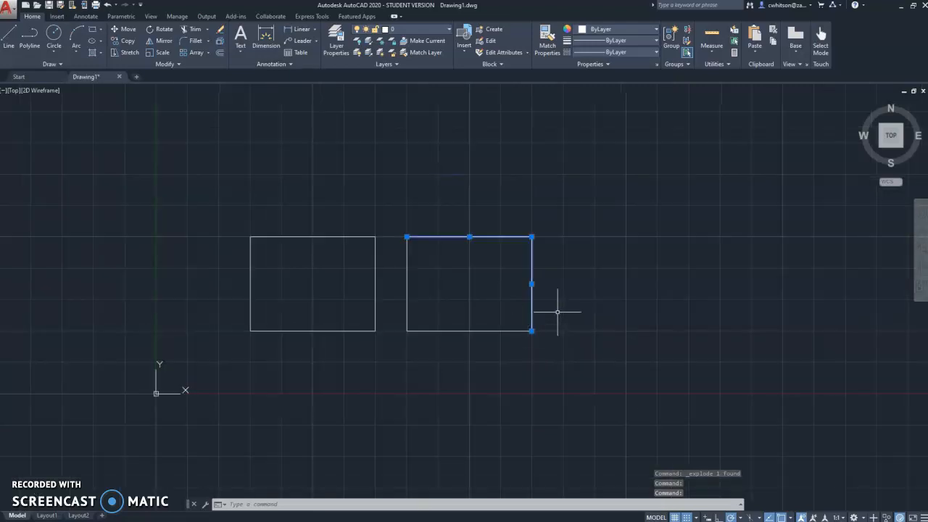
{"action": "middle_click_drag", "start_coordinate": [408, 333], "coordinate": [561, 322]}
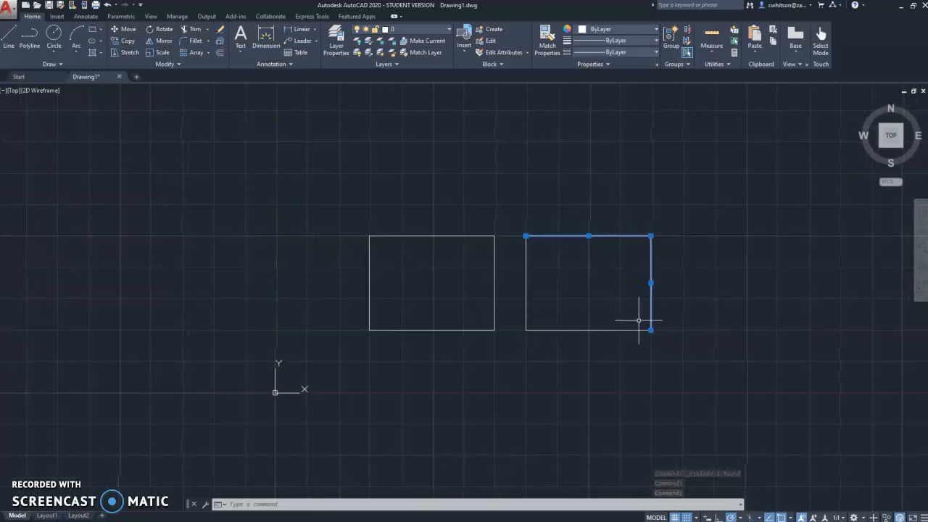
{"action": "left_click", "coordinate": [689, 352]}
{"action": "left_click", "coordinate": [334, 126]}
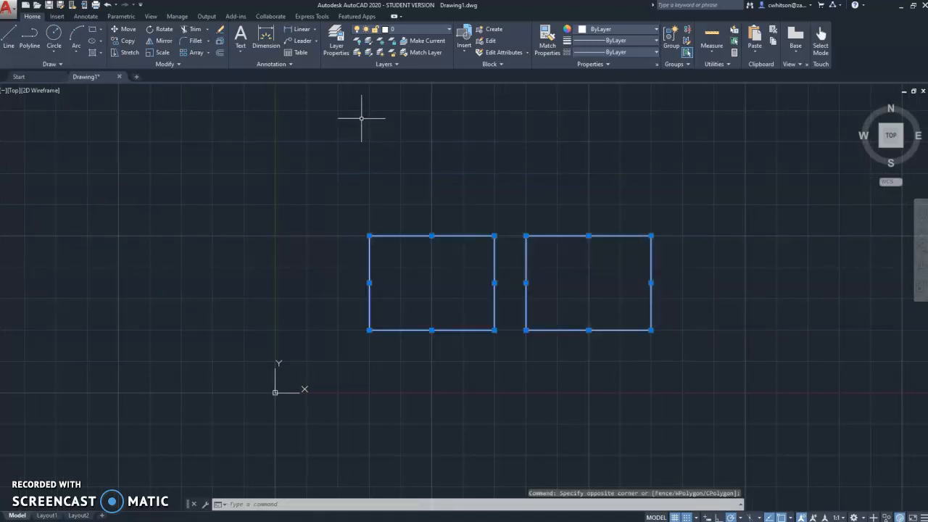
{"action": "key", "text": "Delete"}
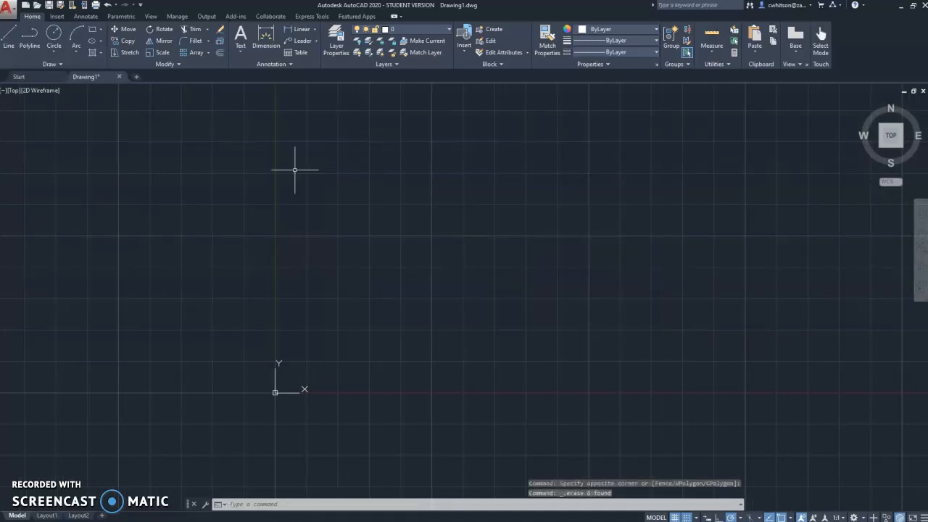
Draw a horizontal single-segment polyline about seven grid squares long, one grid square above the X axis.
{"action": "left_click", "coordinate": [29, 40]}
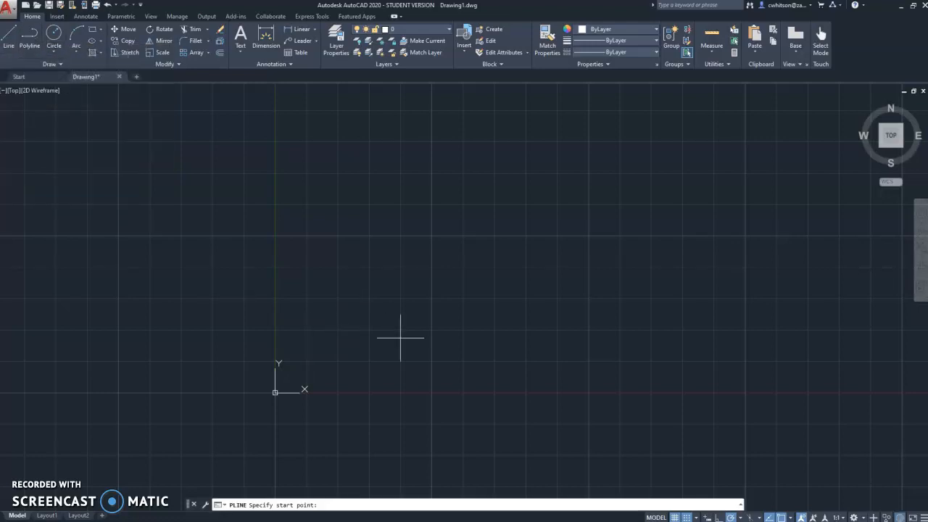
{"action": "scroll", "coordinate": [369, 337], "scroll_direction": "up", "scroll_amount": 4}
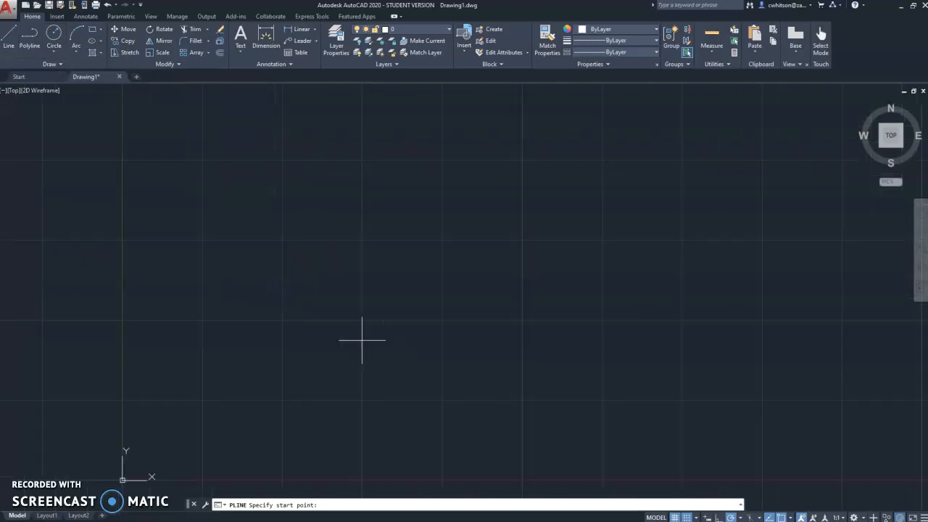
{"action": "left_click", "coordinate": [362, 399]}
{"action": "scroll", "coordinate": [355, 203], "scroll_direction": "down", "scroll_amount": 2}
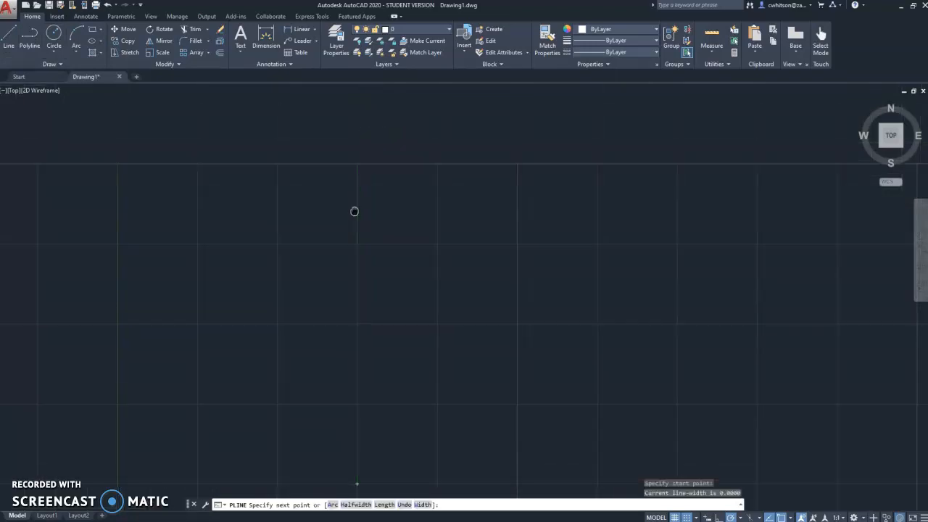
{"action": "middle_click_drag", "start_coordinate": [520, 304], "coordinate": [451, 98]}
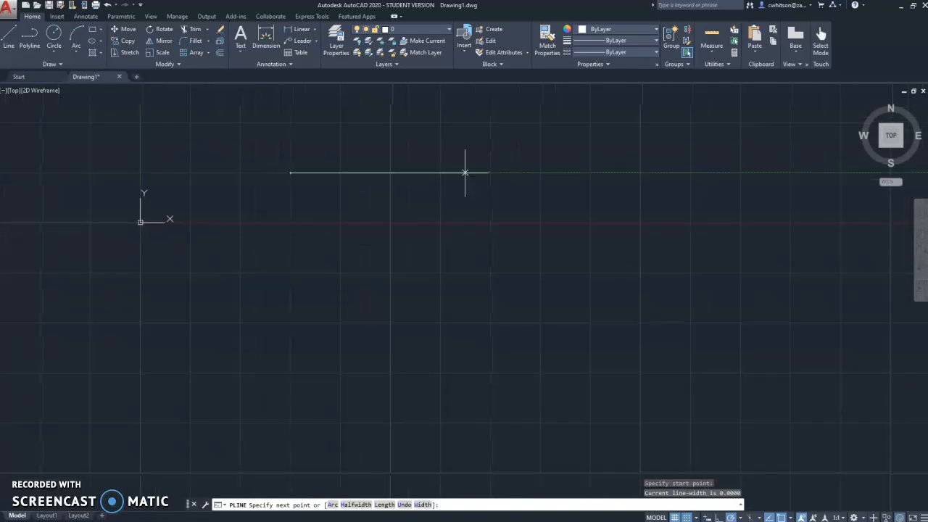
{"action": "left_click", "coordinate": [640, 172]}
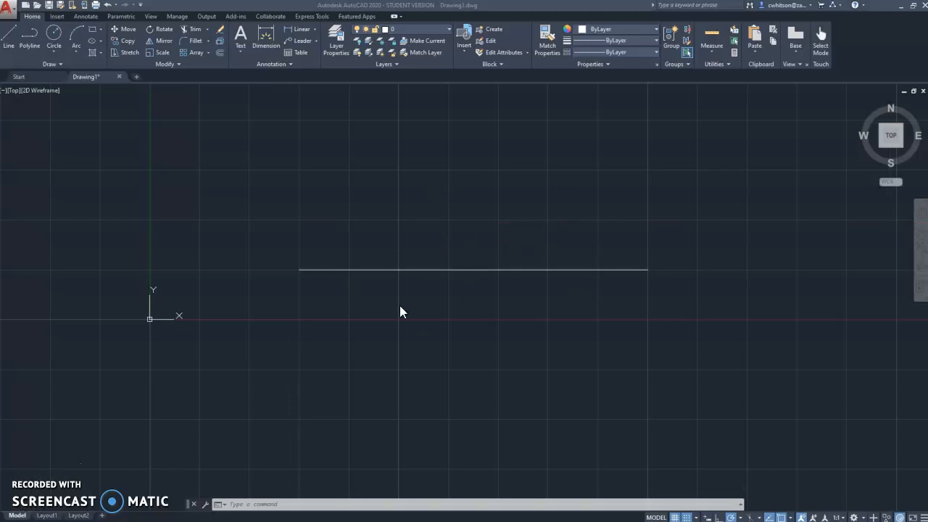
{"action": "left_click", "coordinate": [431, 313]}
{"action": "mouse_move", "coordinate": [440, 305]}
{"action": "middle_mouse_down"}
{"action": "mouse_move", "coordinate": [418, 336]}
{"action": "mouse_move", "coordinate": [450, 319]}
{"action": "middle_mouse_up"}
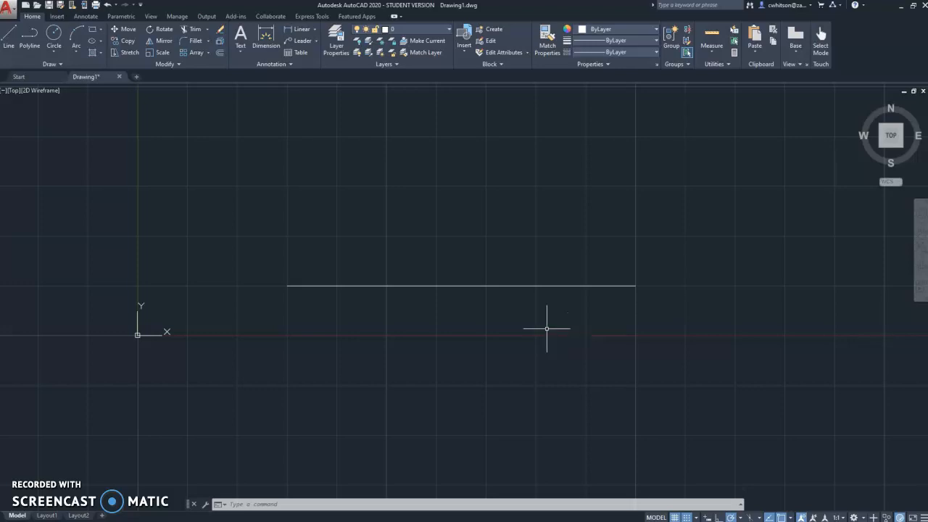
{"action": "left_click", "coordinate": [173, 63]}
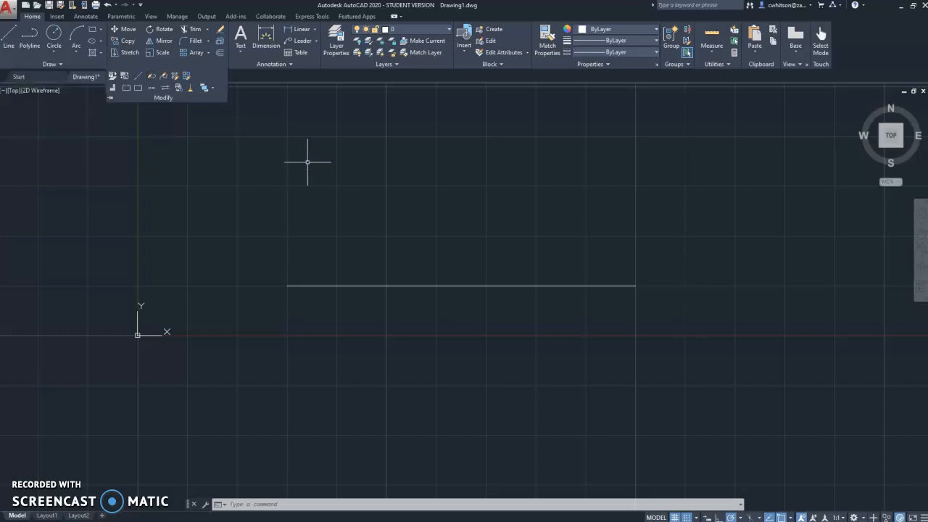
{"action": "key", "text": "Escape"}
{"action": "key", "text": "Escape"}
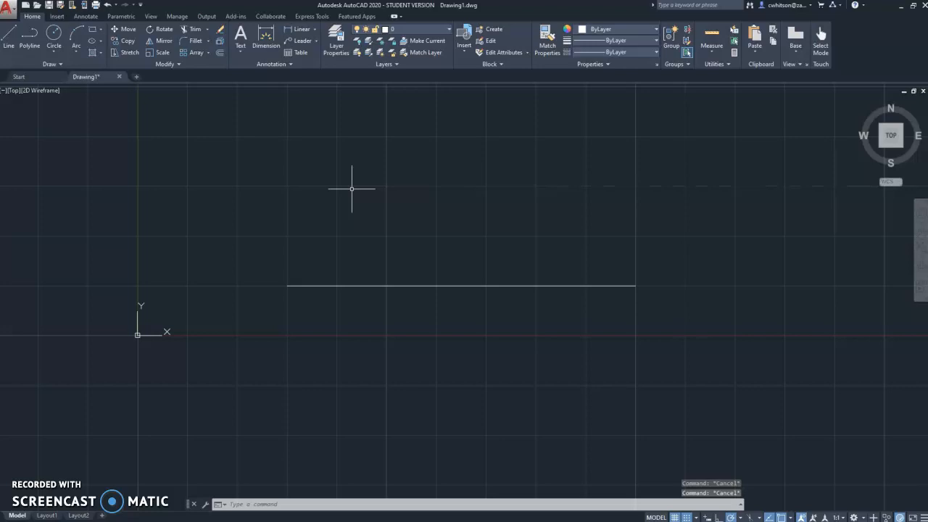
{"action": "type", "text": "edi"}
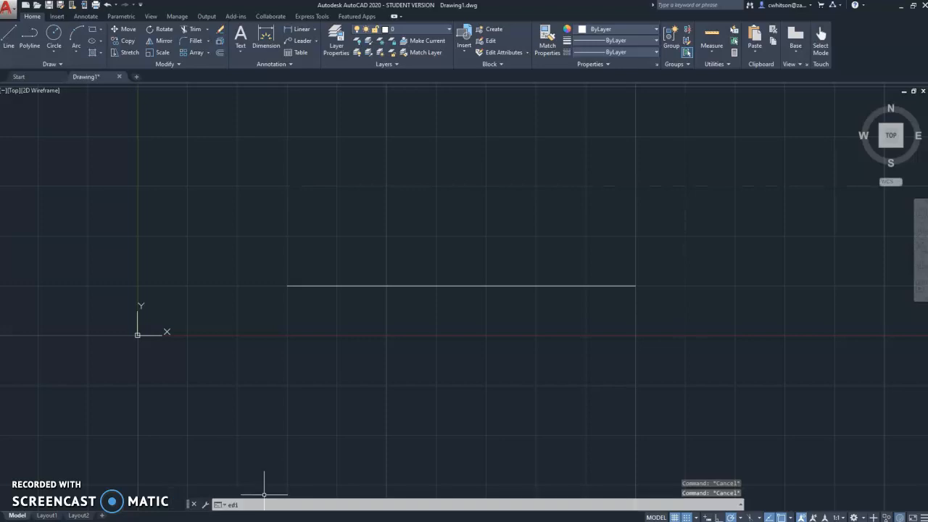
{"action": "key", "text": "BackSpace"}
{"action": "key", "text": "BackSpace"}
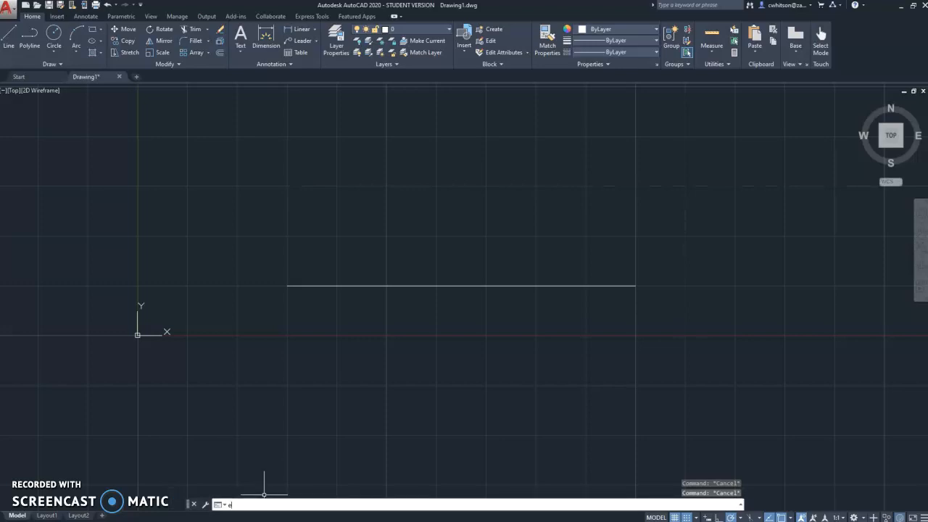
{"action": "key", "text": "BackSpace"}
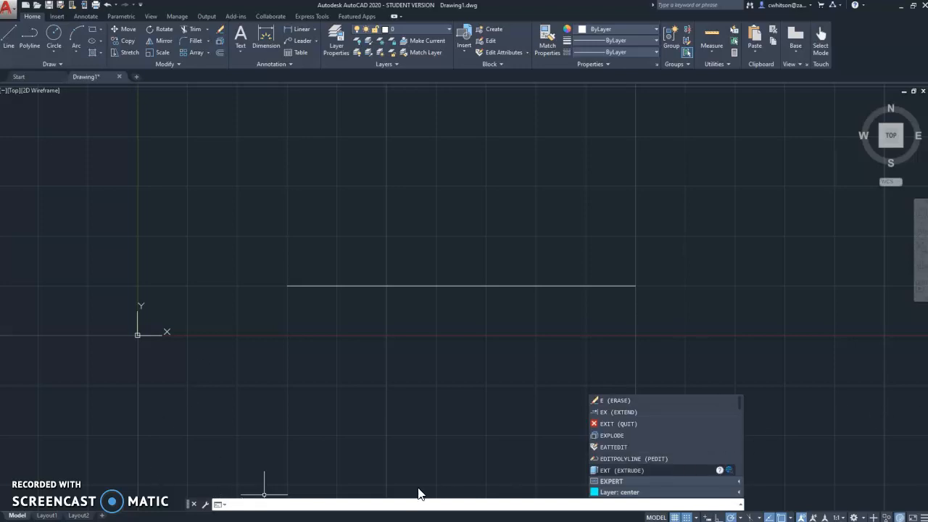
Use PEDIT to set the width of all segments of the horizontal polyline to .125.
{"action": "type", "text": "pe"}
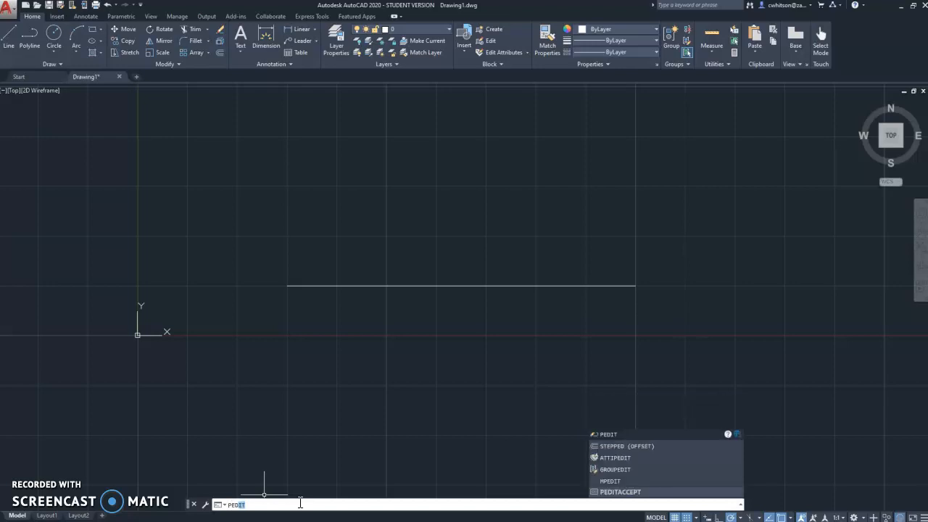
{"action": "left_click", "coordinate": [614, 435]}
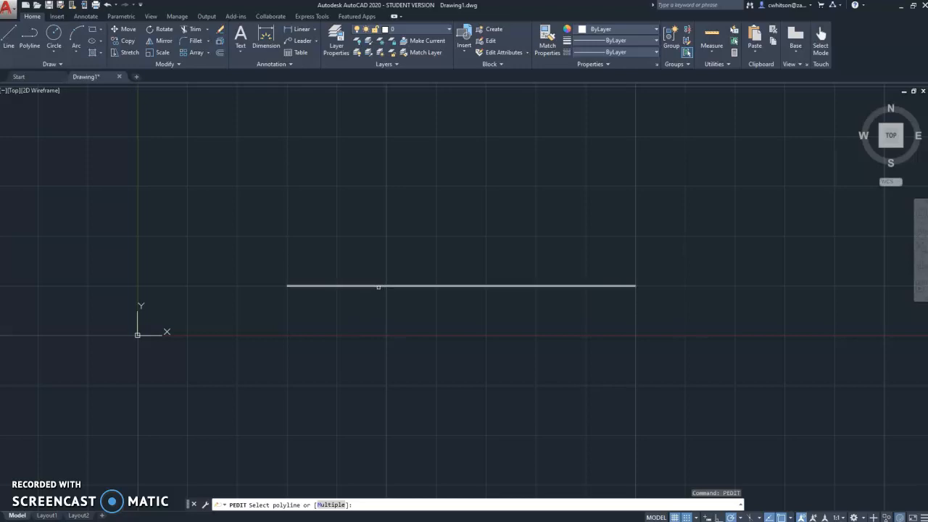
{"action": "left_click", "coordinate": [376, 287]}
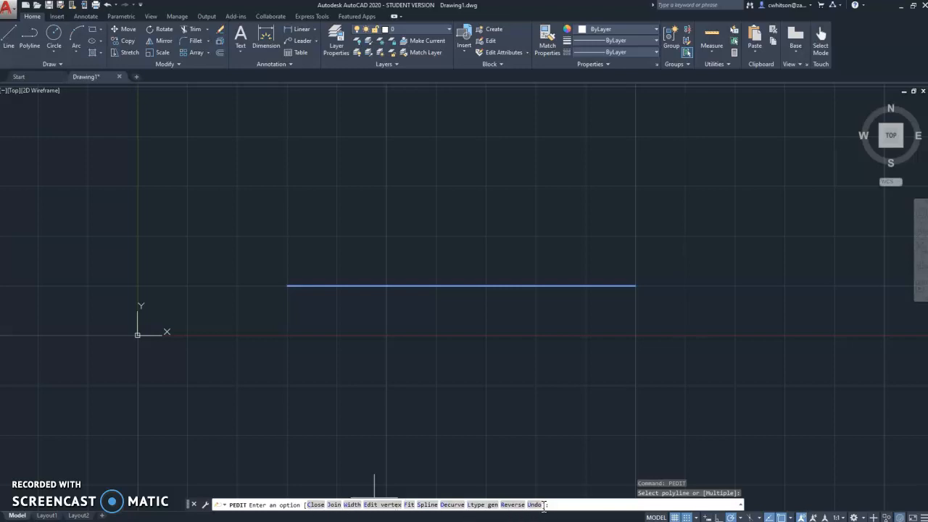
{"action": "left_click", "coordinate": [352, 504]}
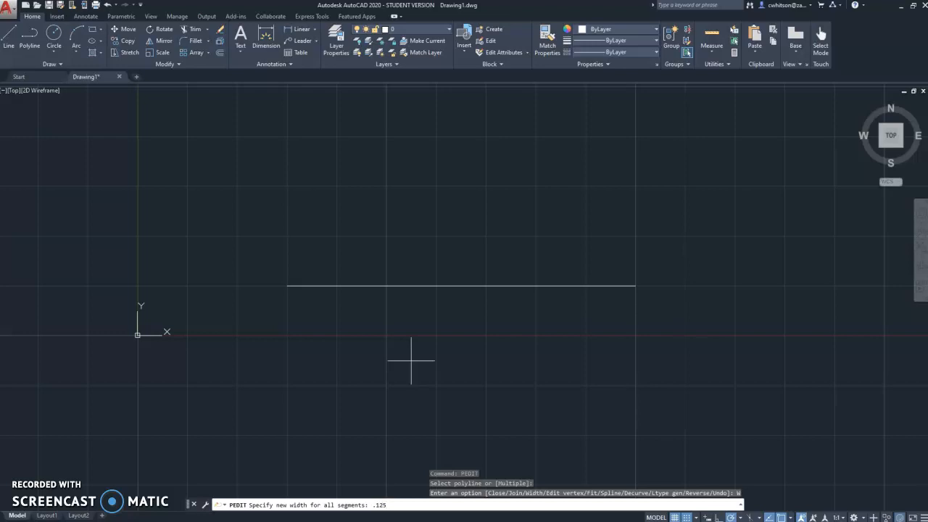
{"action": "key", "text": "Return"}
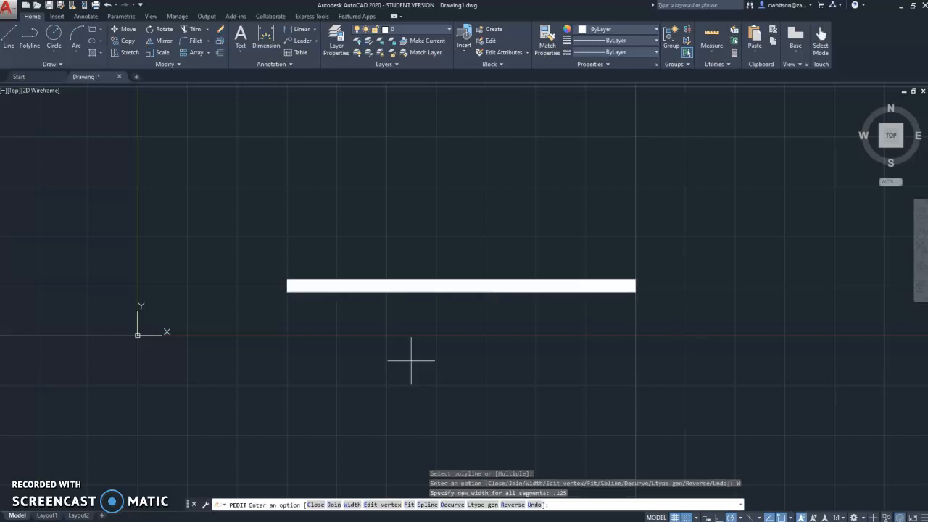
Draw a second horizontal polyline about 3.5 units long, two grid squares above the widened one and aligned with its ends.
{"action": "middle_click_drag", "start_coordinate": [573, 308], "coordinate": [489, 339]}
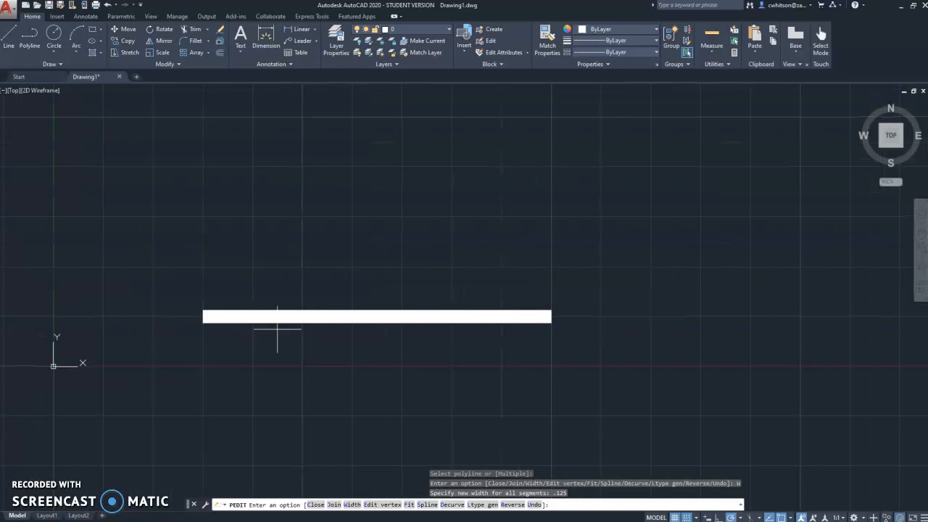
{"action": "scroll", "coordinate": [366, 330], "scroll_direction": "down", "scroll_amount": 2}
{"action": "scroll", "coordinate": [483, 358], "scroll_direction": "down", "scroll_amount": 2}
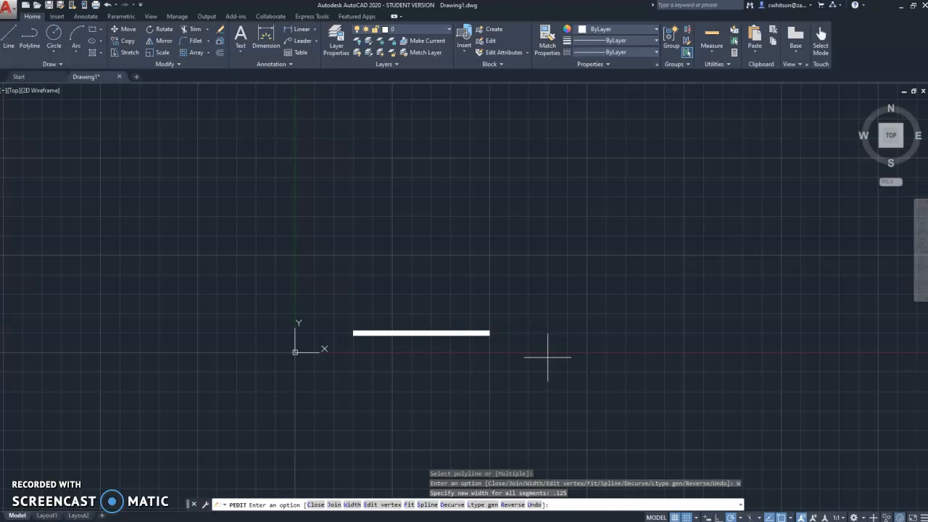
{"action": "scroll", "coordinate": [420, 351], "scroll_direction": "up", "scroll_amount": 4}
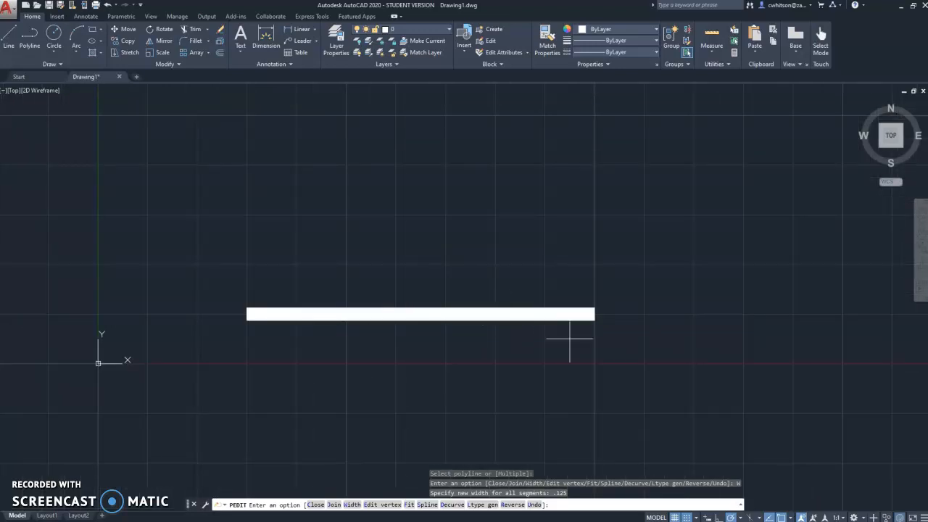
{"action": "middle_click_drag", "start_coordinate": [453, 361], "coordinate": [425, 421]}
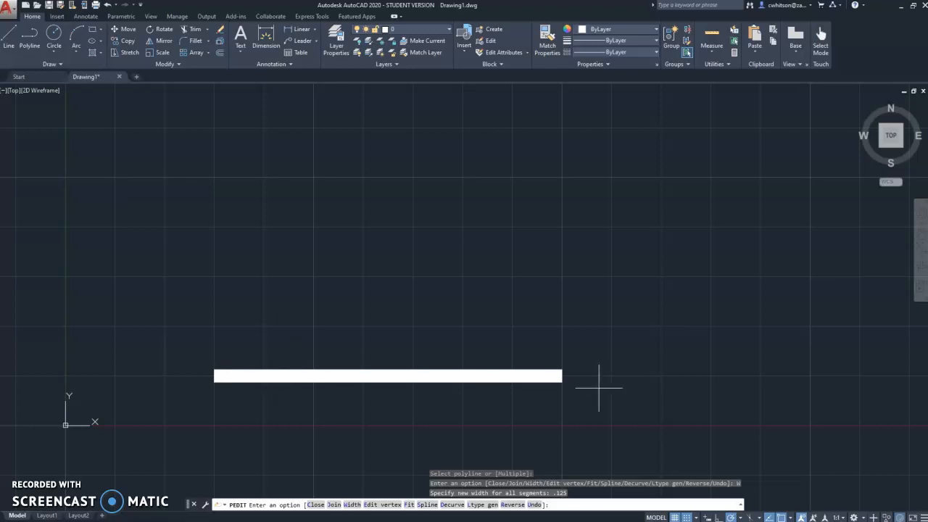
{"action": "left_click", "coordinate": [26, 42]}
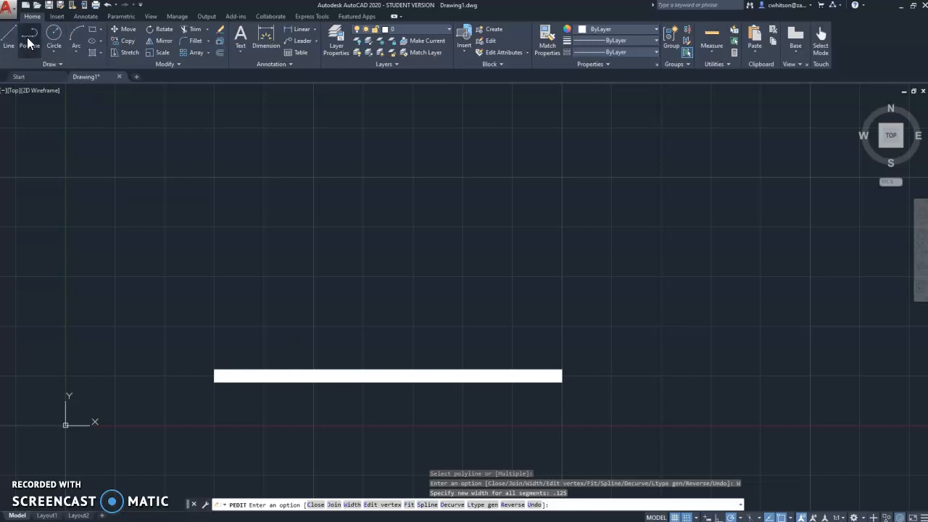
{"action": "left_click", "coordinate": [214, 276]}
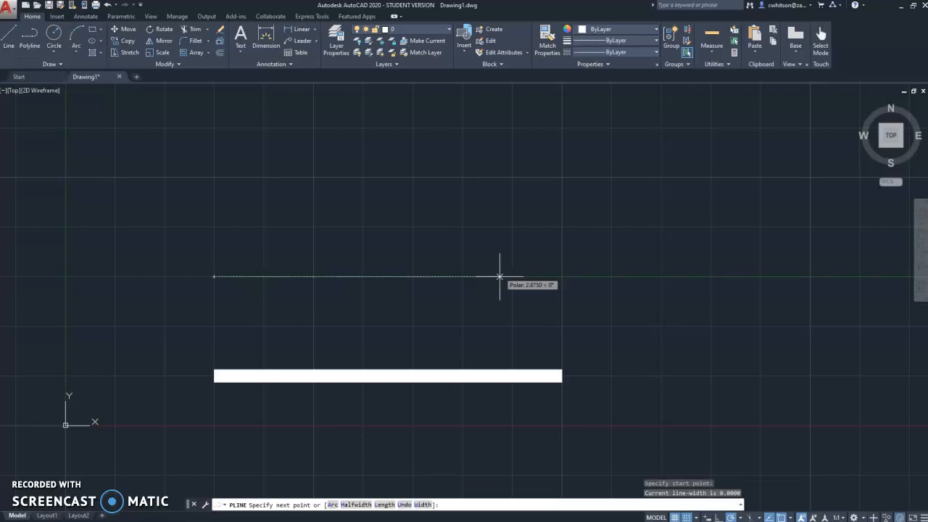
{"action": "left_click", "coordinate": [561, 276]}
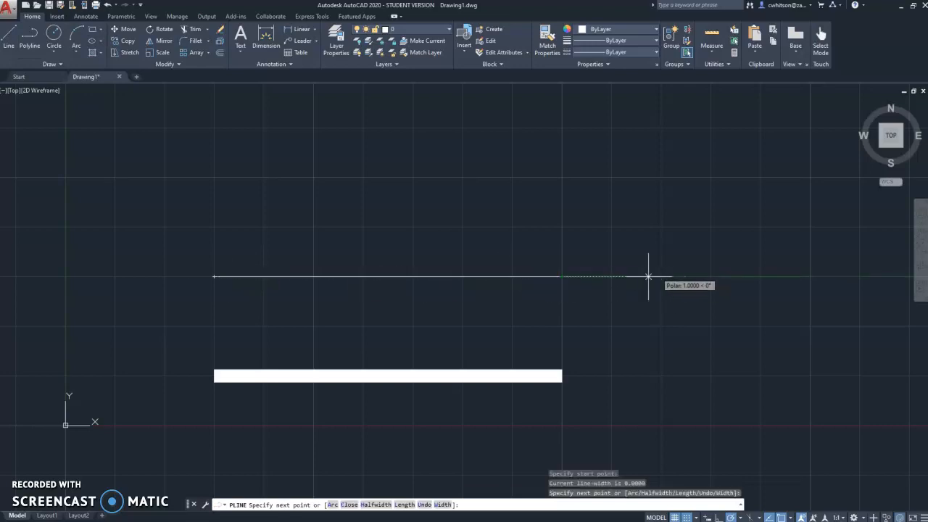
{"action": "key", "text": "Escape"}
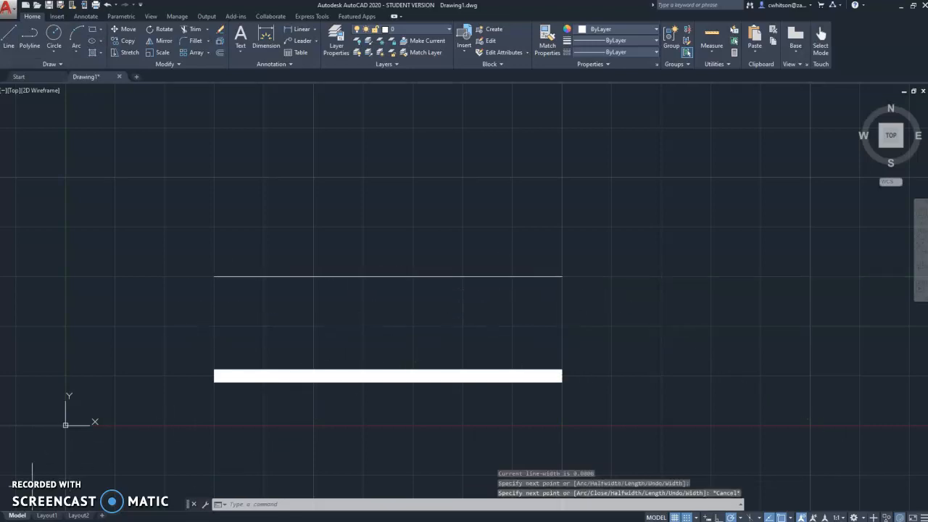
Taper the upper polyline through vertex editing, with a starting width of .25 and an ending width of 0.
{"action": "left_click", "coordinate": [169, 63]}
{"action": "left_click", "coordinate": [152, 75]}
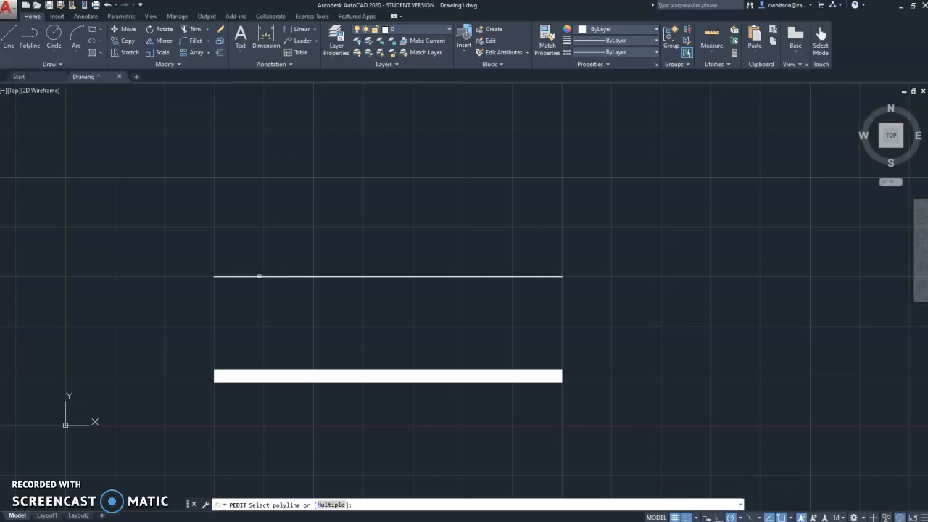
{"action": "left_click", "coordinate": [270, 276]}
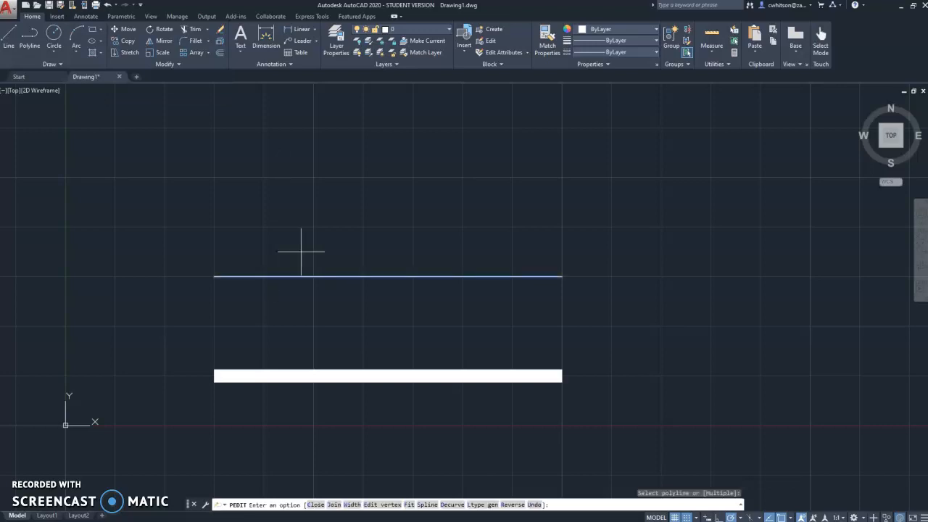
{"action": "left_click", "coordinate": [392, 508]}
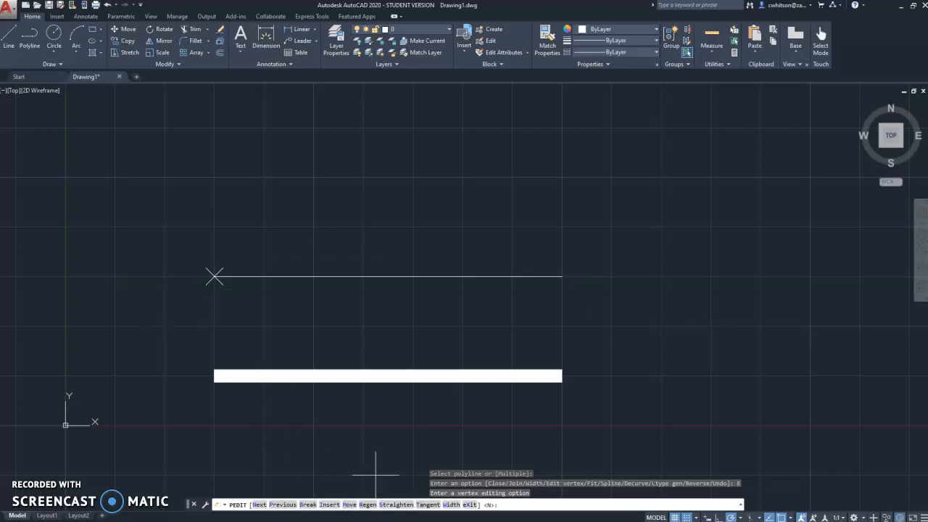
{"action": "left_click", "coordinate": [451, 504]}
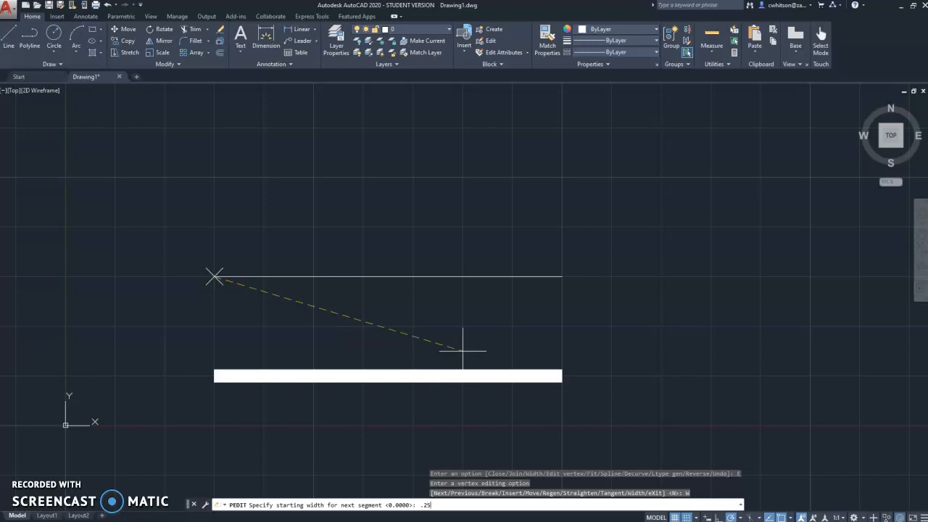
{"action": "key", "text": "Return"}
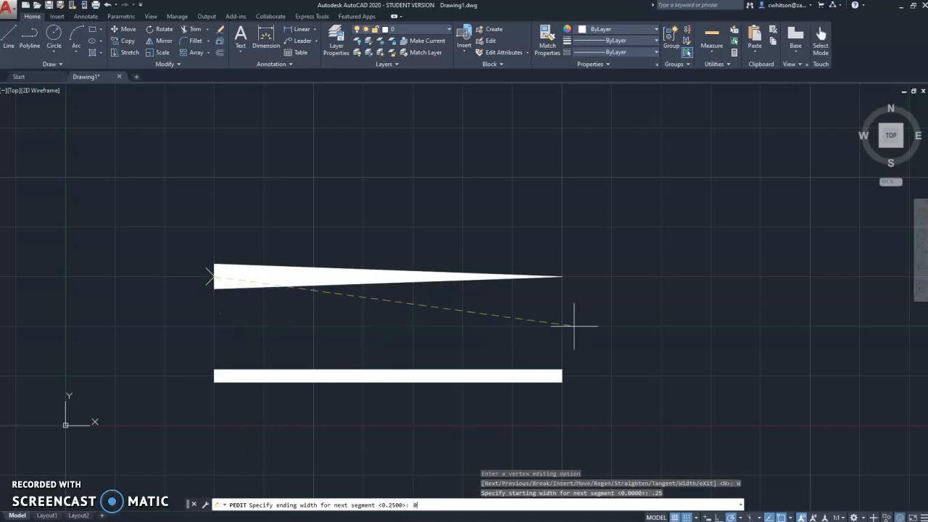
{"action": "key", "text": "Return"}
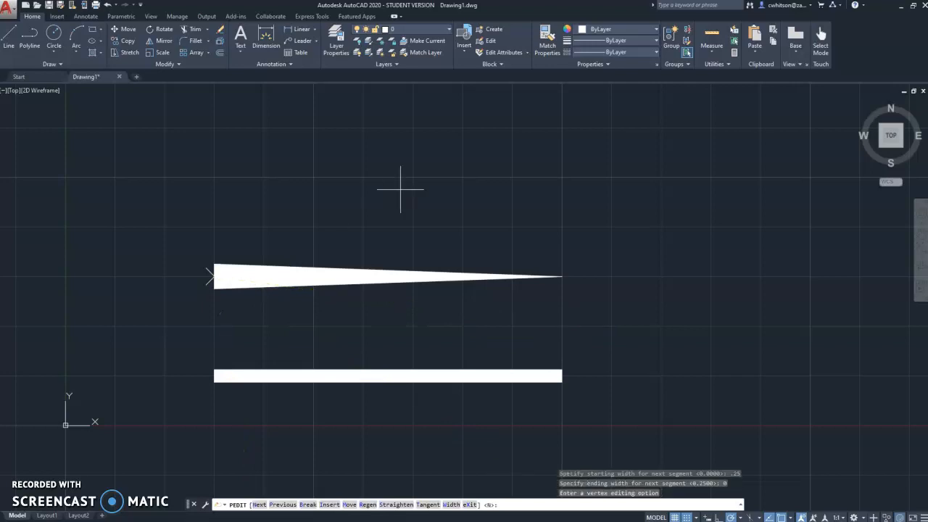
{"action": "scroll", "coordinate": [445, 205], "scroll_direction": "down", "scroll_amount": 2}
{"action": "scroll", "coordinate": [444, 210], "scroll_direction": "up", "scroll_amount": 4}
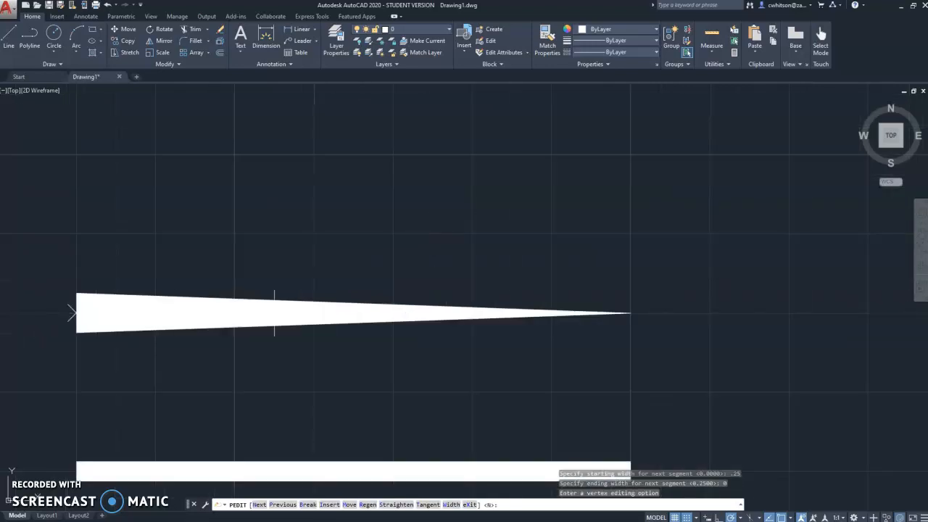
{"action": "mouse_move", "coordinate": [669, 311]}
{"action": "middle_mouse_down"}
{"action": "mouse_move", "coordinate": [727, 275]}
{"action": "mouse_move", "coordinate": [769, 266]}
{"action": "middle_mouse_up"}
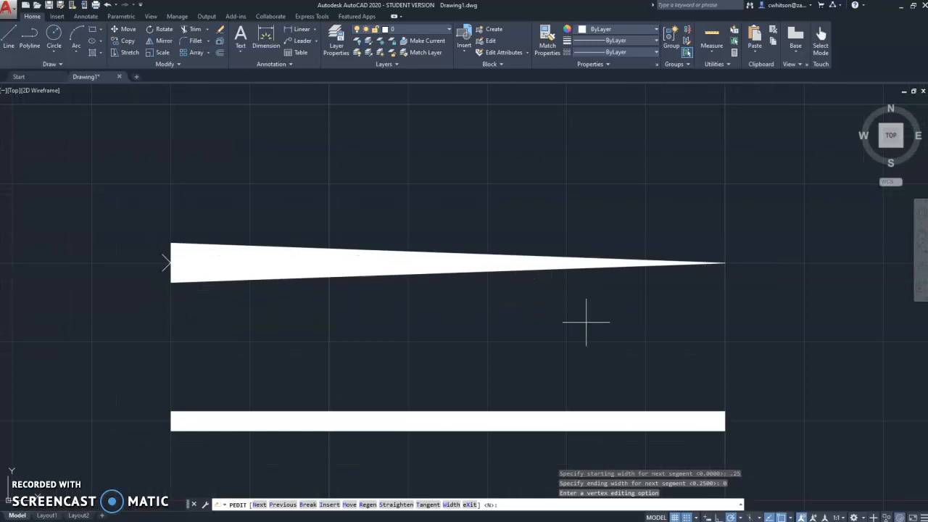
{"action": "key", "text": "Escape"}
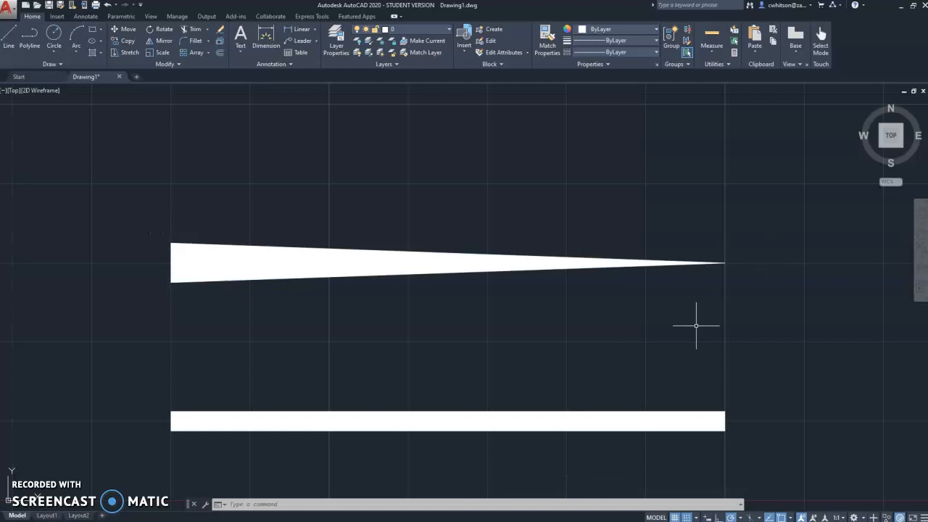
Draw a short horizontal line about 0.375 units long, two grid squares above the tapered polyline.
{"action": "scroll", "coordinate": [695, 325], "scroll_direction": "down", "scroll_amount": 2}
{"action": "middle_click_drag", "start_coordinate": [688, 325], "coordinate": [613, 327]}
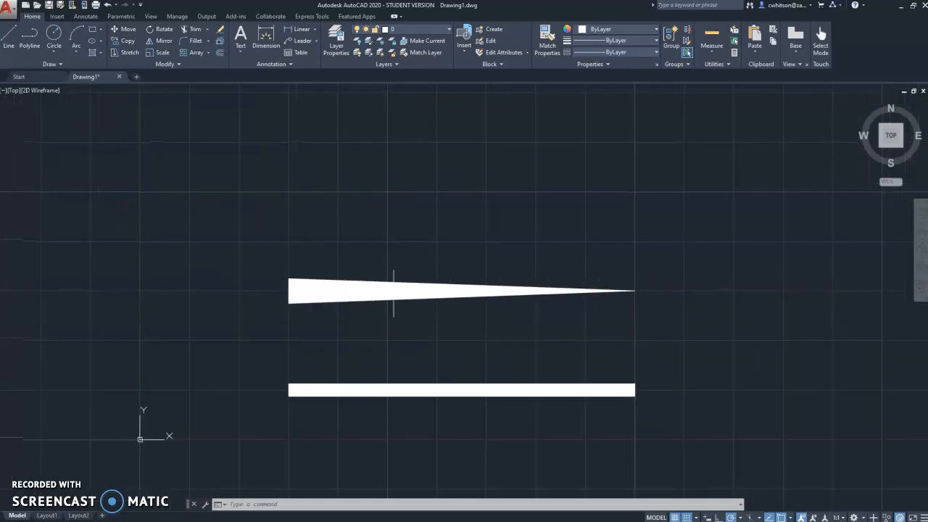
{"action": "left_click", "coordinate": [9, 36]}
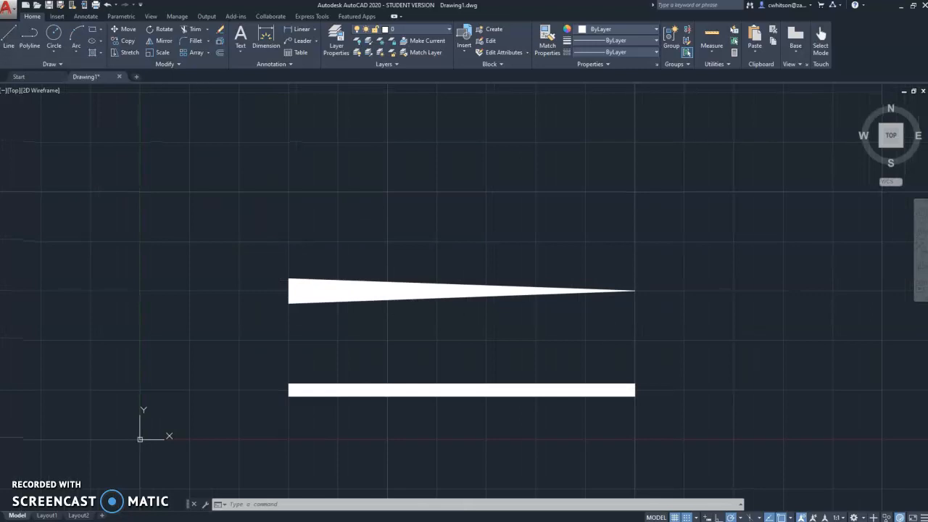
{"action": "left_click", "coordinate": [338, 192]}
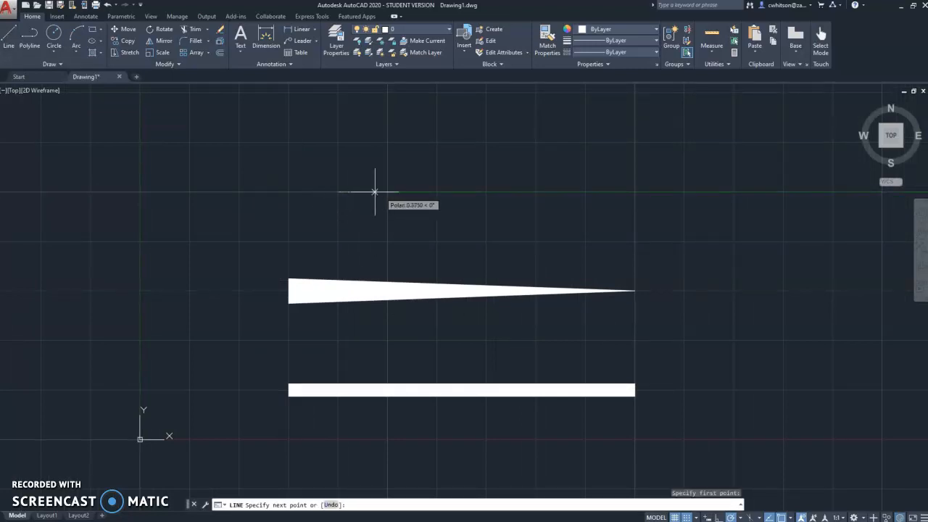
{"action": "left_click", "coordinate": [375, 192]}
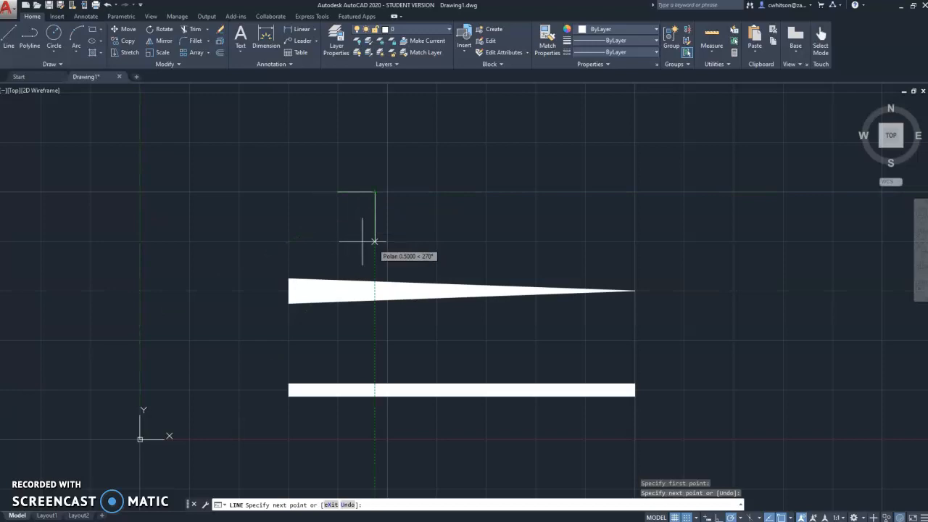
{"action": "scroll", "coordinate": [353, 189], "scroll_direction": "up", "scroll_amount": 4}
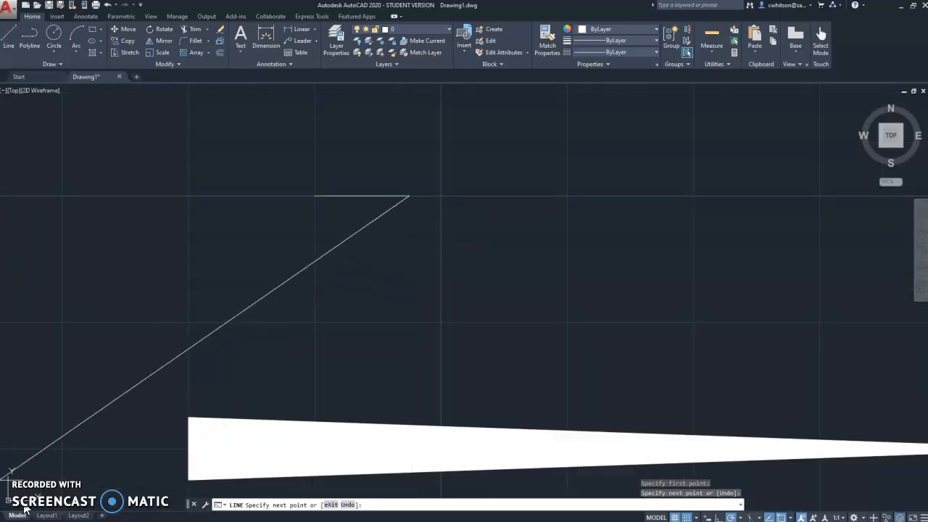
{"action": "key", "text": "Escape"}
Use PEDIT to convert the short horizontal line above the tapered polyline into a polyline.
{"action": "left_click", "coordinate": [167, 64]}
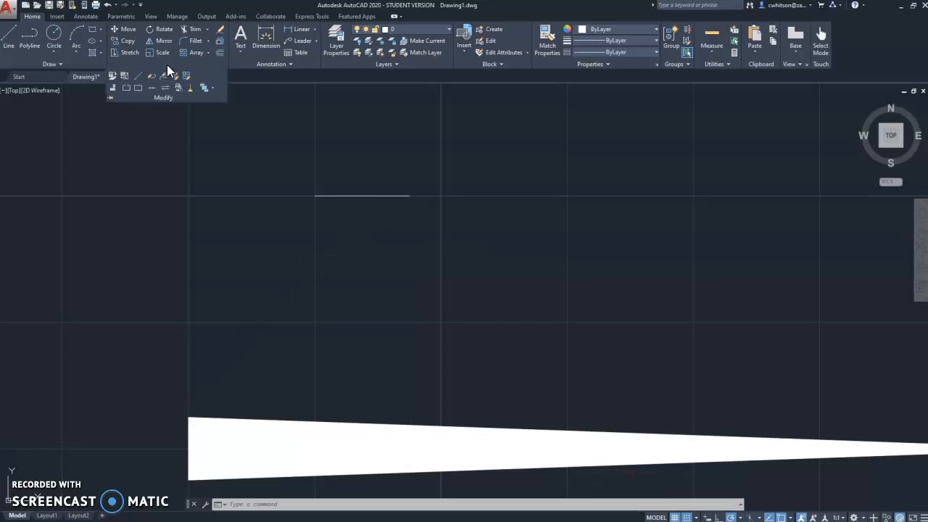
{"action": "left_click", "coordinate": [151, 76]}
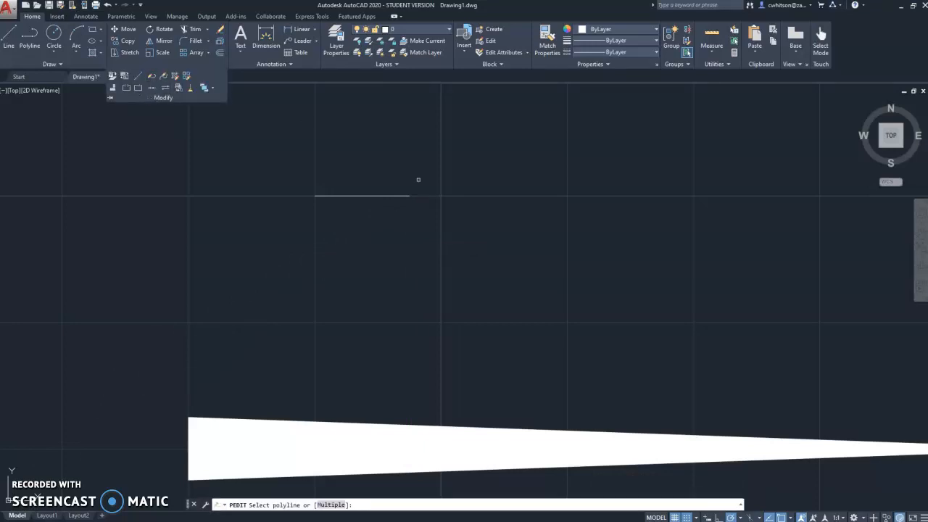
{"action": "left_click", "coordinate": [346, 195]}
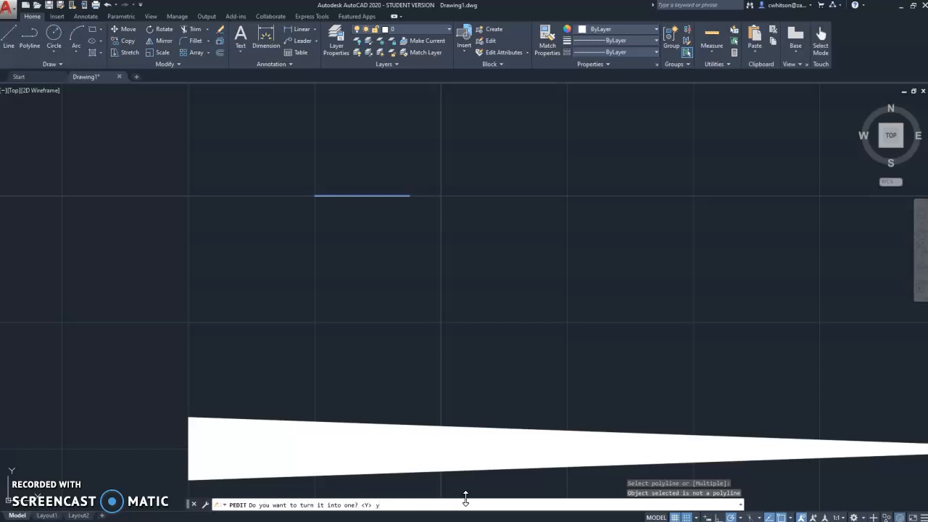
{"action": "key", "text": "Return"}
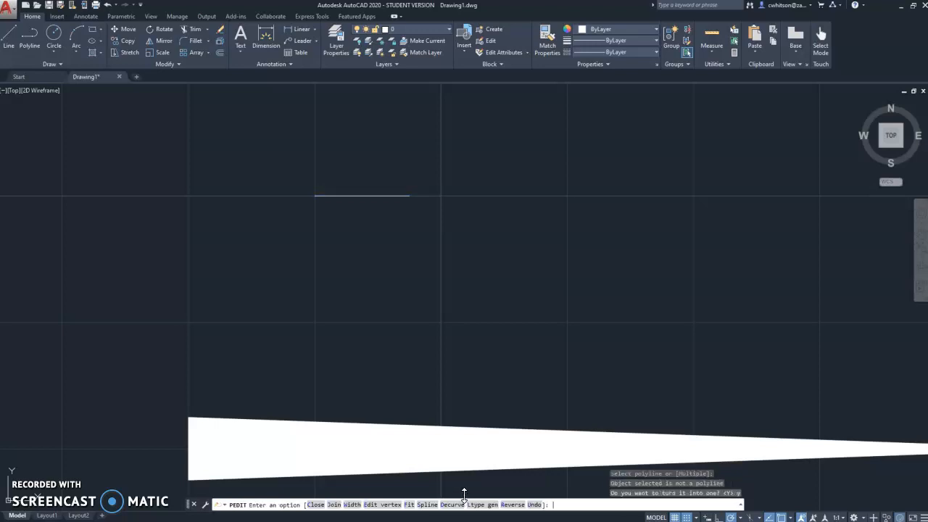
Taper the converted short polyline through vertex editing, with a starting width of .25 and an ending width of 0.
{"action": "left_click", "coordinate": [378, 505]}
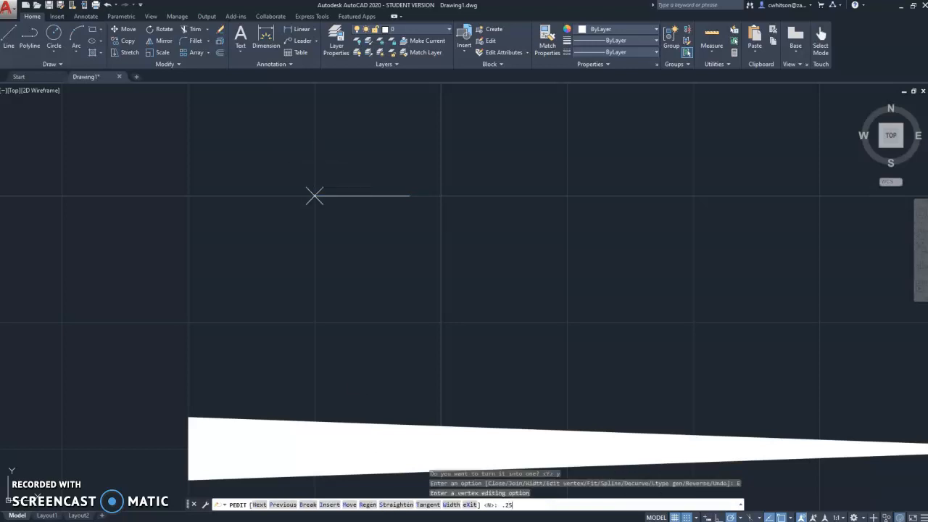
{"action": "key", "text": "Return"}
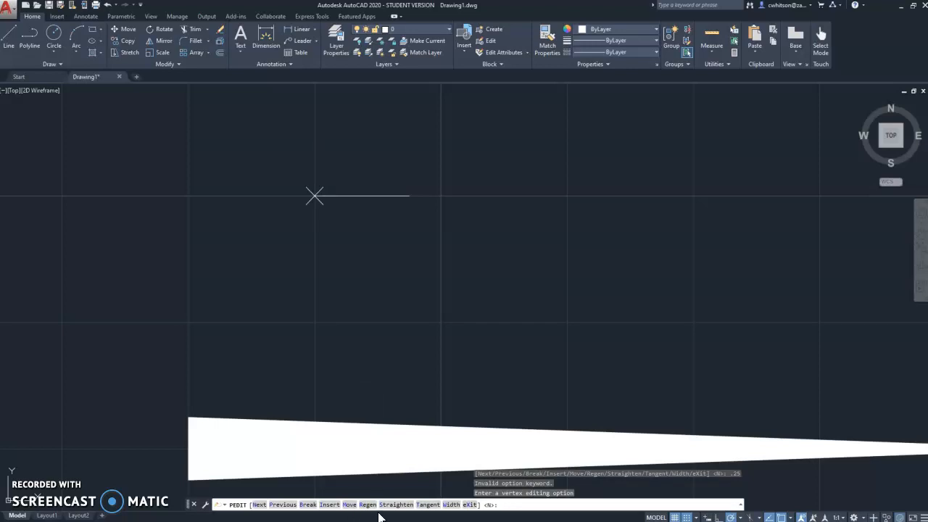
{"action": "left_click", "coordinate": [451, 504]}
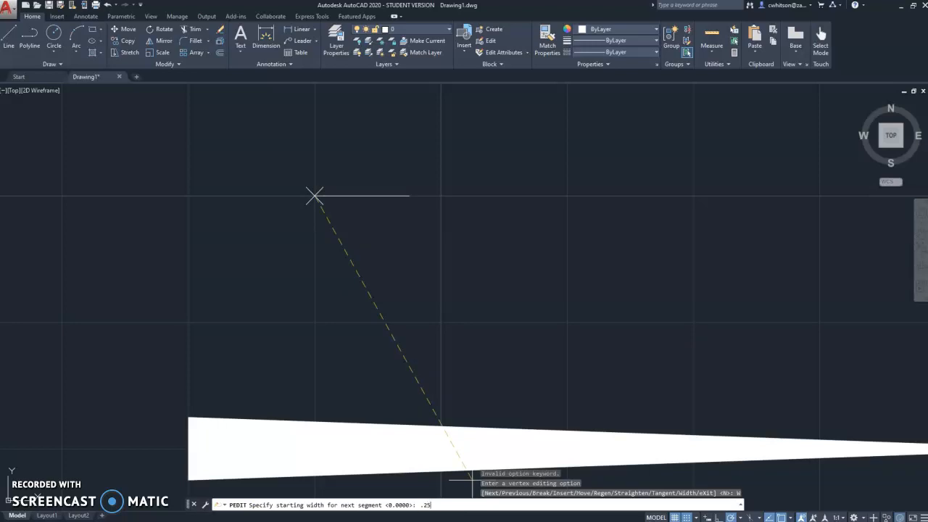
{"action": "key", "text": "Return"}
{"action": "type", "text": "0"}
{"action": "key", "text": "Return"}
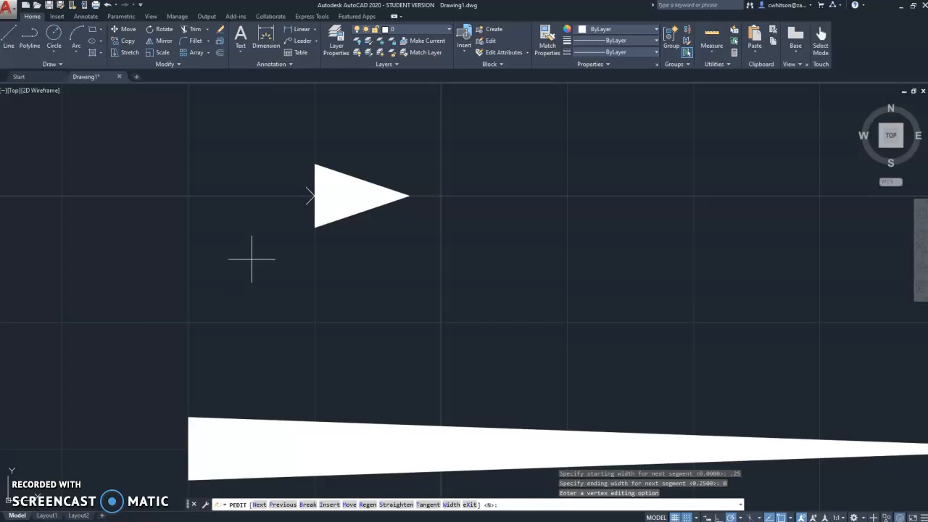
{"action": "key", "text": "Escape"}
{"action": "scroll", "coordinate": [375, 311], "scroll_direction": "down", "scroll_amount": 2}
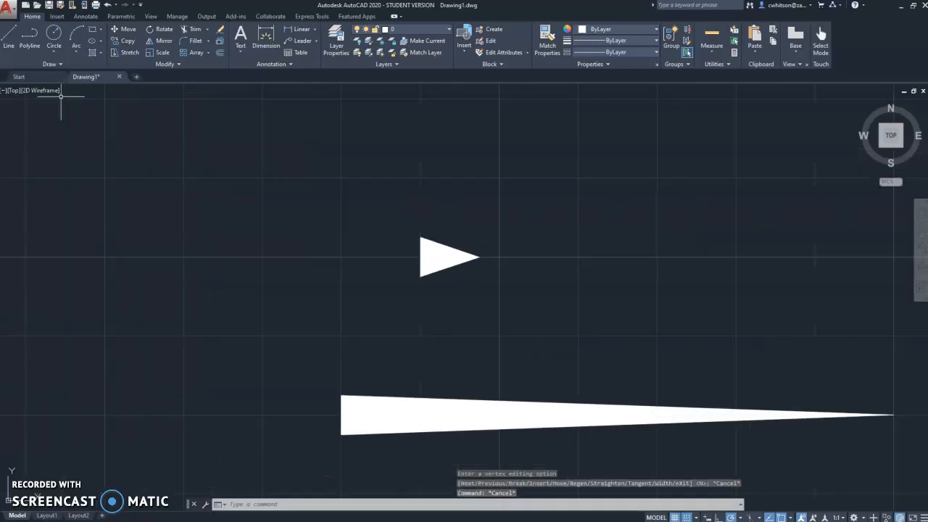
Draw a horizontal line about 2 units long ending at the middle of the short tapered polyline's wide end, forming an arrow.
{"action": "left_click", "coordinate": [8, 38]}
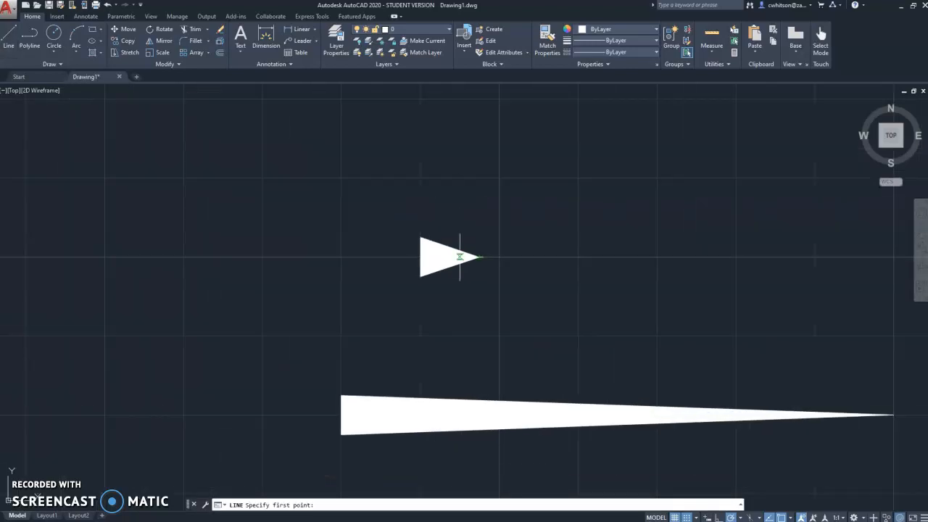
{"action": "left_click", "coordinate": [105, 256]}
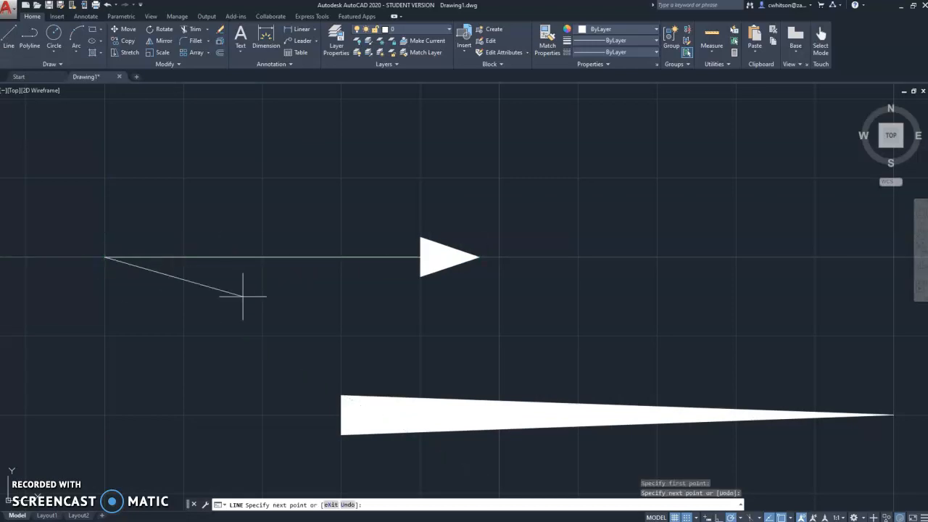
{"action": "key", "text": "Escape"}
{"action": "middle_click_drag", "start_coordinate": [353, 295], "coordinate": [413, 307]}
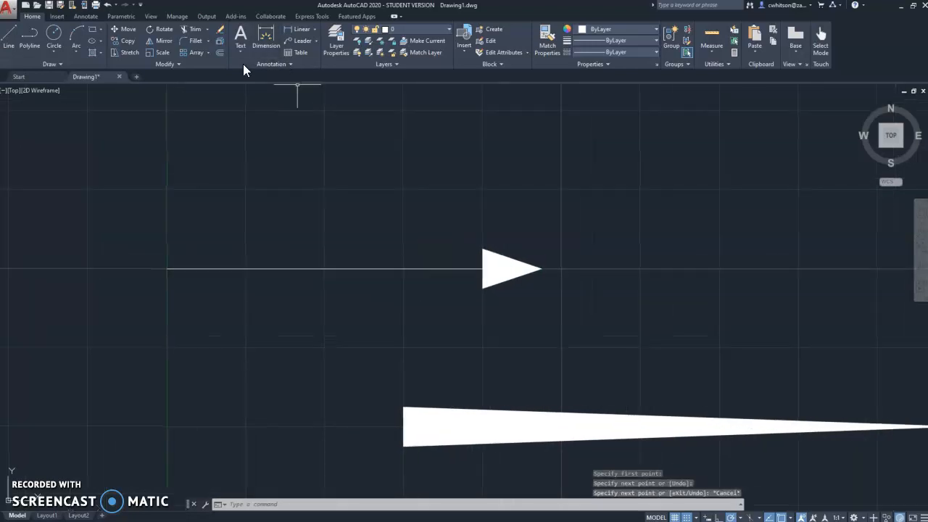
Place a multileader without text, its arrowhead above the arrow's tip and its landing lower down to the right.
{"action": "middle_click_drag", "start_coordinate": [223, 104], "coordinate": [188, 135]}
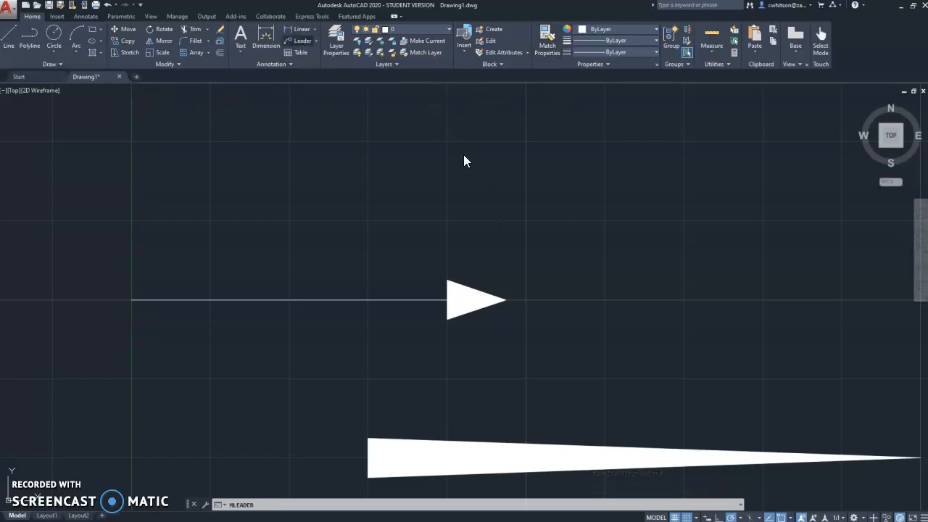
{"action": "left_click", "coordinate": [289, 44]}
{"action": "left_click", "coordinate": [507, 124]}
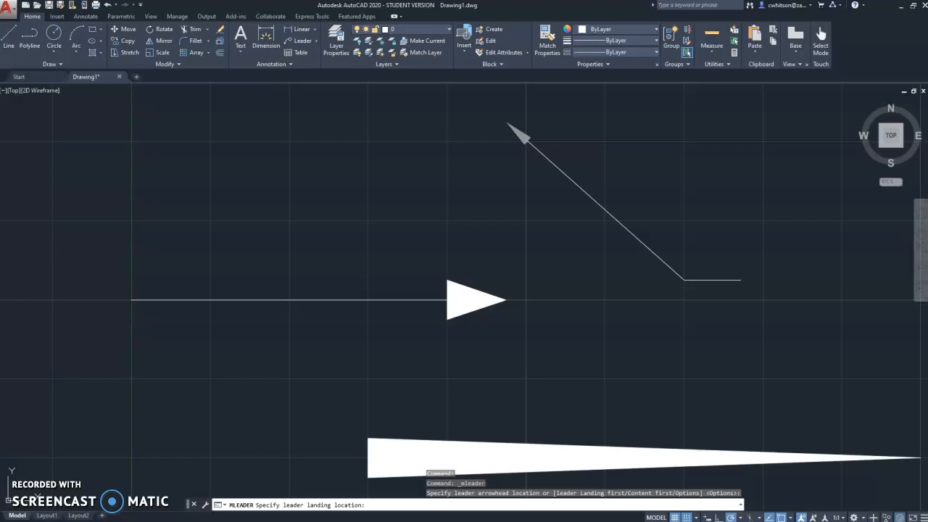
{"action": "left_click", "coordinate": [683, 280]}
{"action": "key", "text": "Escape"}
Examine the leader's arrowhead and compare it with the arrow made from a line and a tapered polyline.
{"action": "middle_click_drag", "start_coordinate": [537, 149], "coordinate": [586, 153]}
{"action": "scroll", "coordinate": [586, 153], "scroll_direction": "up", "scroll_amount": 2}
{"action": "mouse_move", "coordinate": [678, 156]}
{"action": "middle_mouse_down"}
{"action": "mouse_move", "coordinate": [636, 176]}
{"action": "mouse_move", "coordinate": [447, 181]}
{"action": "middle_mouse_up"}
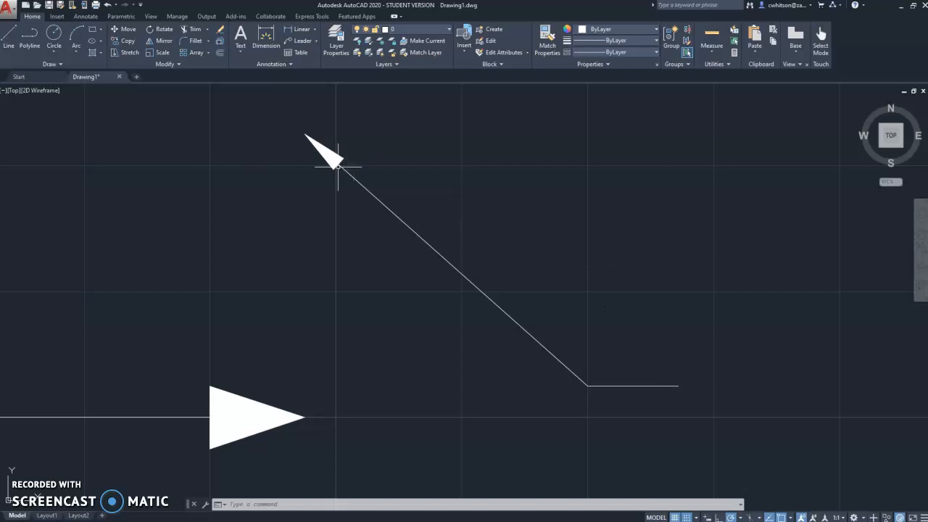
{"action": "scroll", "coordinate": [304, 251], "scroll_direction": "down", "scroll_amount": 3}
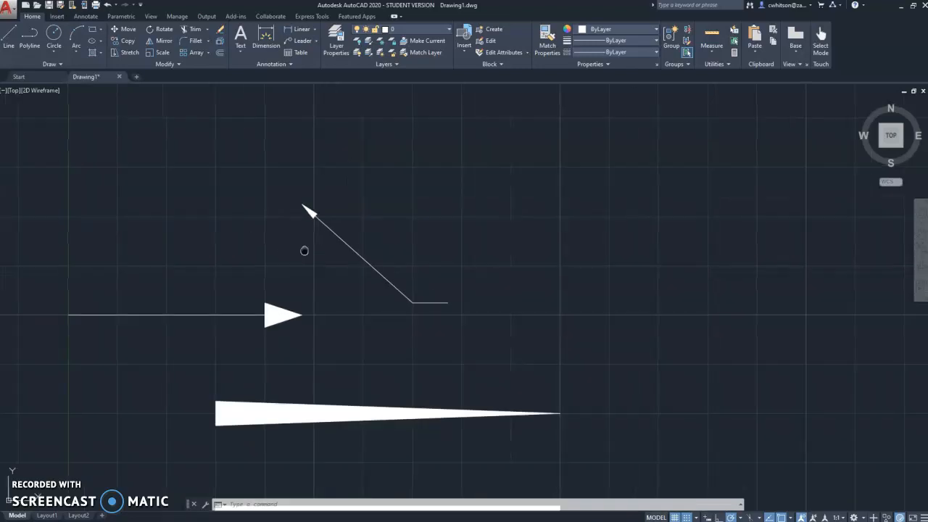
{"action": "middle_click_drag", "start_coordinate": [304, 251], "coordinate": [454, 178]}
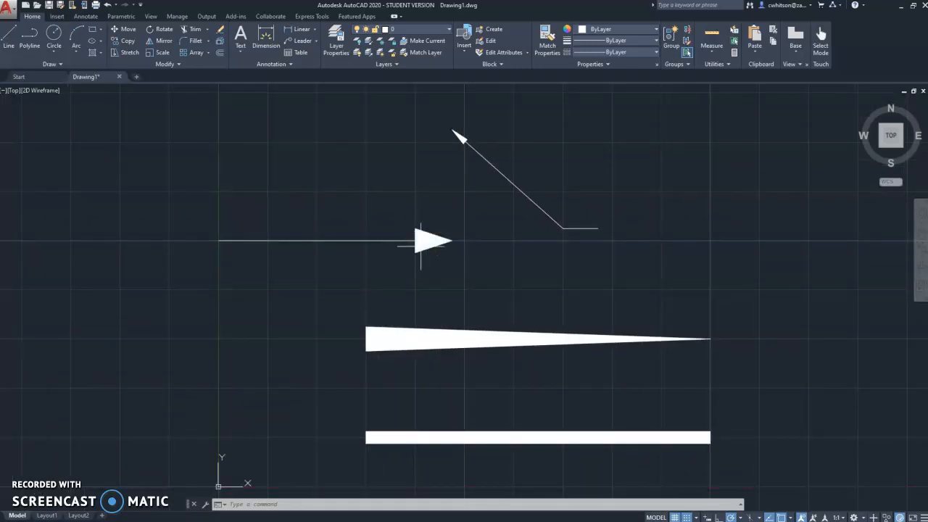
{"action": "scroll", "coordinate": [415, 241], "scroll_direction": "up", "scroll_amount": 2}
{"action": "scroll", "coordinate": [470, 222], "scroll_direction": "down", "scroll_amount": 2}
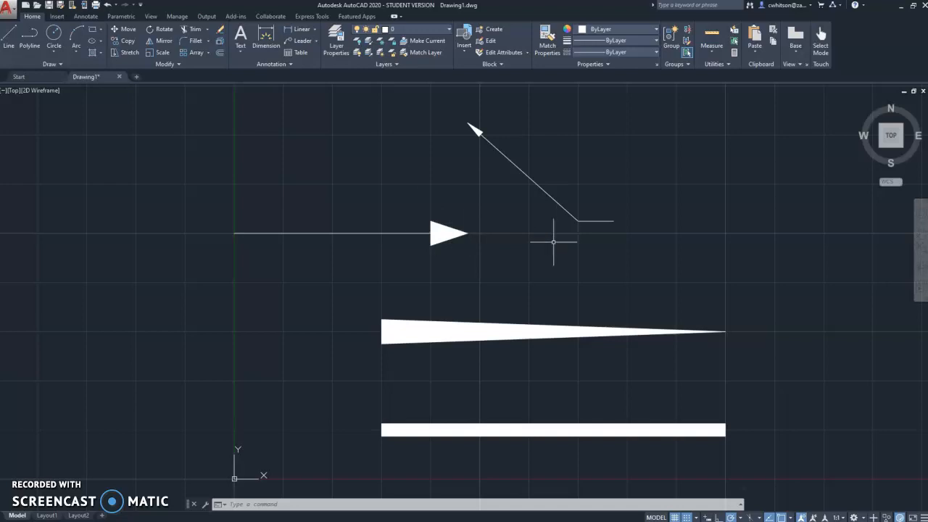
{"action": "scroll", "coordinate": [553, 241], "scroll_direction": "down", "scroll_amount": 2}
{"action": "middle_click_drag", "start_coordinate": [552, 241], "coordinate": [449, 263]}
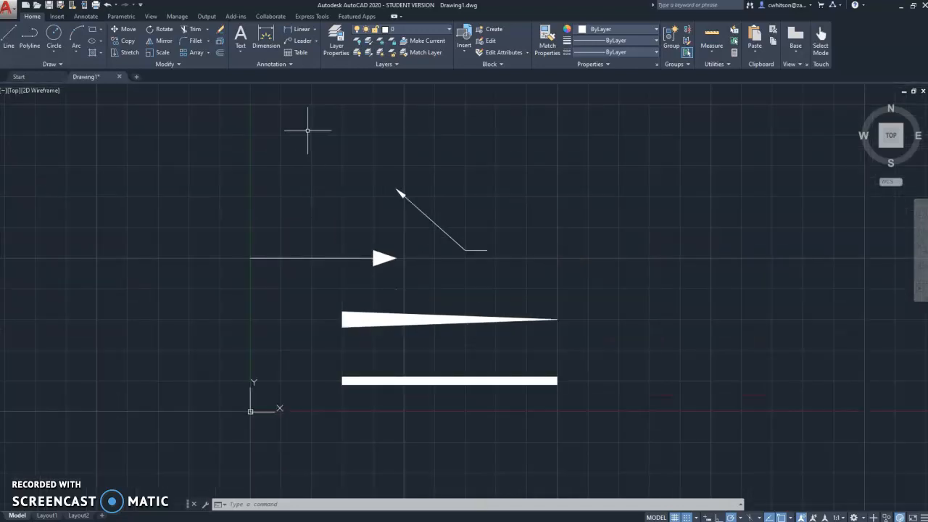
Draw a seven-segment stepped polyline about 8.5 units wide, passing over the leader and descending to its right.
{"action": "middle_click_drag", "start_coordinate": [221, 153], "coordinate": [239, 164]}
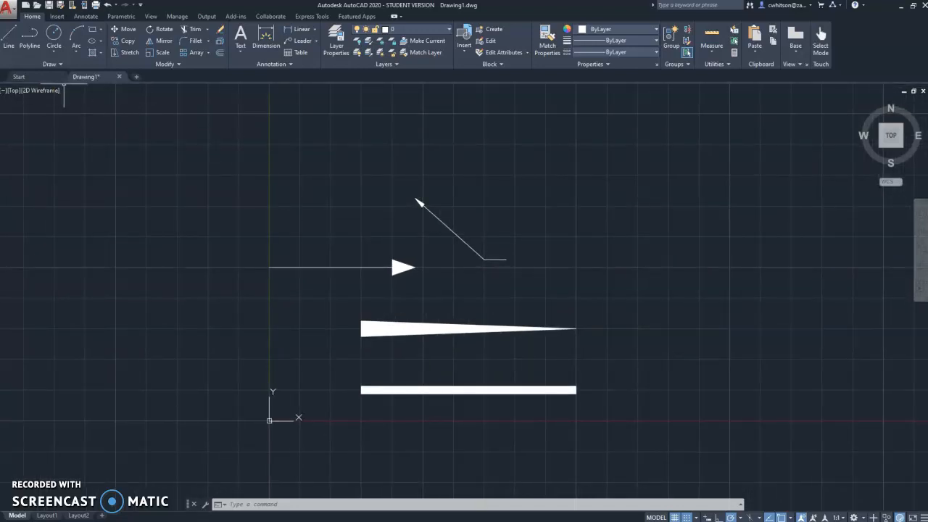
{"action": "left_click", "coordinate": [28, 41]}
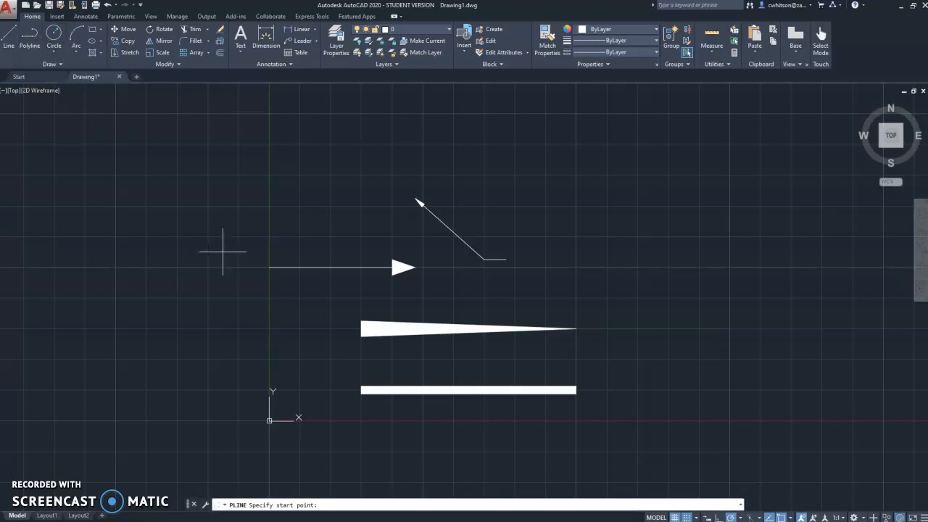
{"action": "left_click", "coordinate": [199, 221]}
{"action": "left_click", "coordinate": [307, 220]}
{"action": "left_click", "coordinate": [315, 121]}
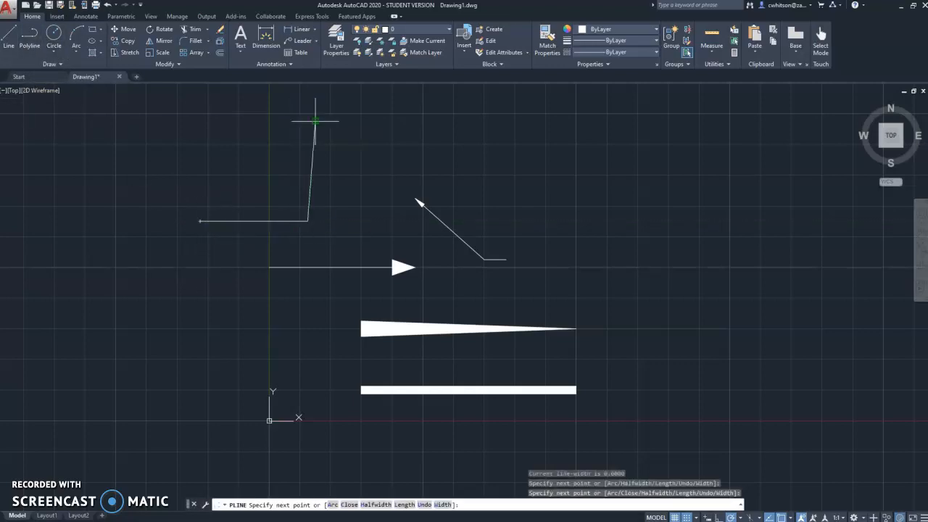
{"action": "left_click", "coordinate": [499, 121]}
{"action": "left_click", "coordinate": [499, 182]}
{"action": "left_click", "coordinate": [645, 183]}
{"action": "left_click", "coordinate": [645, 290]}
{"action": "left_click", "coordinate": [721, 290]}
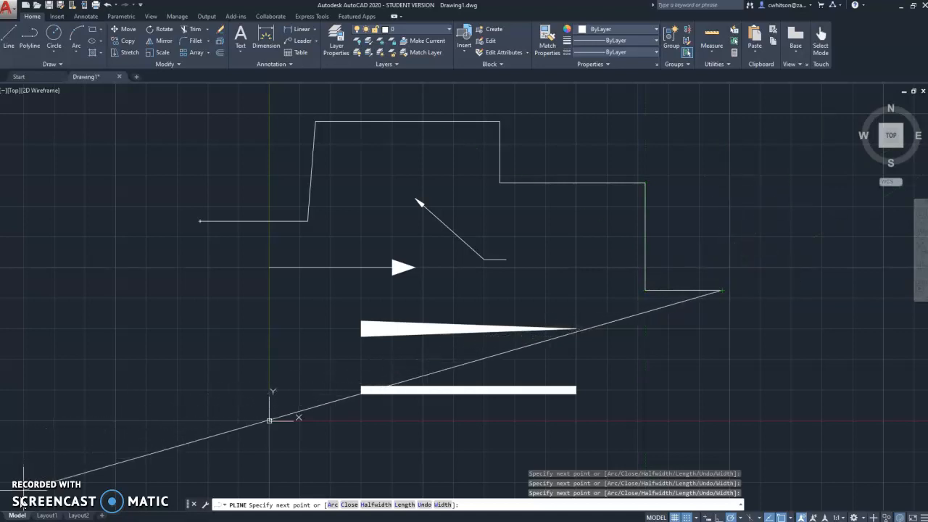
{"action": "key", "text": "Return"}
Select the stepped polyline to check that its segments form one object, and clear the selection.
{"action": "left_click", "coordinate": [645, 250]}
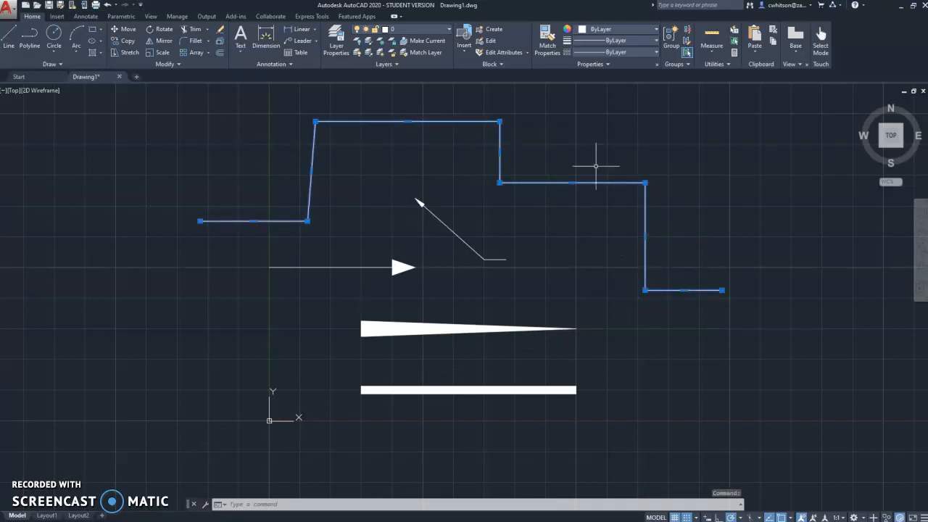
{"action": "key", "text": "Escape"}
{"action": "key", "text": "Escape"}
{"action": "key", "text": "Escape"}
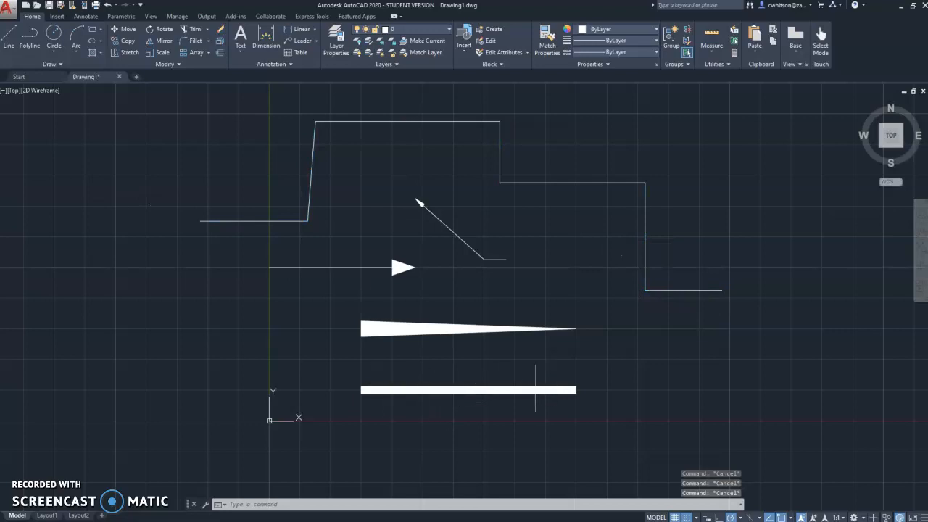
{"action": "scroll", "coordinate": [466, 398], "scroll_direction": "up", "scroll_amount": 2}
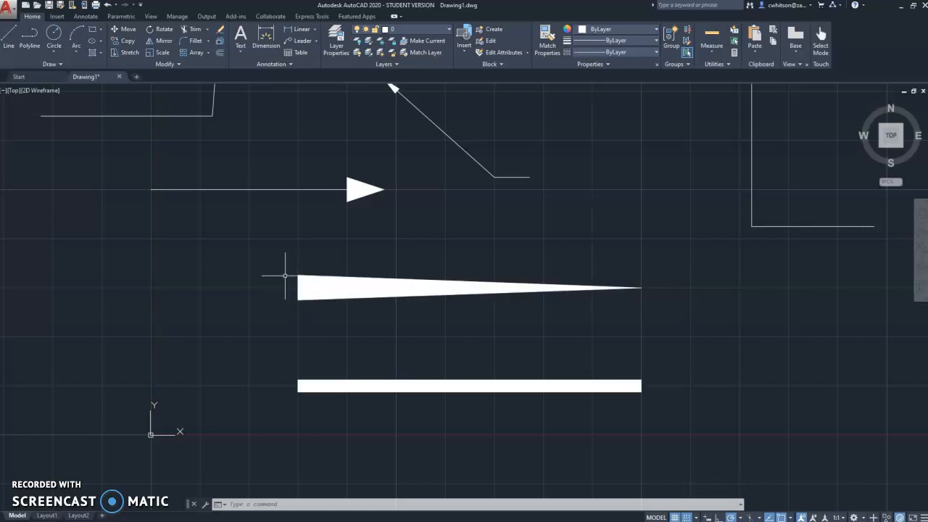
{"action": "scroll", "coordinate": [284, 276], "scroll_direction": "down", "scroll_amount": 2}
{"action": "middle_click_drag", "start_coordinate": [533, 265], "coordinate": [541, 315]}
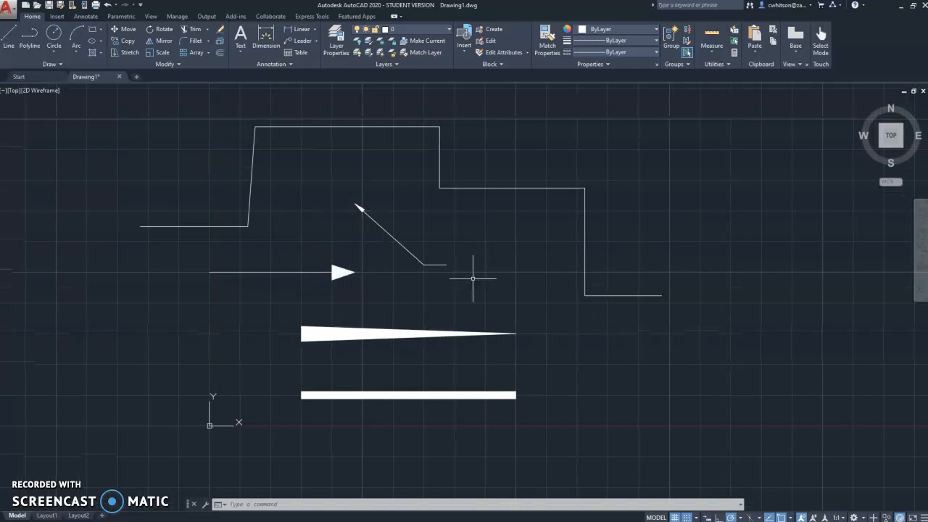
{"action": "scroll", "coordinate": [546, 299], "scroll_direction": "down", "scroll_amount": 2}
{"action": "mouse_move", "coordinate": [546, 300]}
{"action": "middle_mouse_down"}
{"action": "mouse_move", "coordinate": [635, 285]}
{"action": "mouse_move", "coordinate": [575, 302]}
{"action": "middle_mouse_up"}
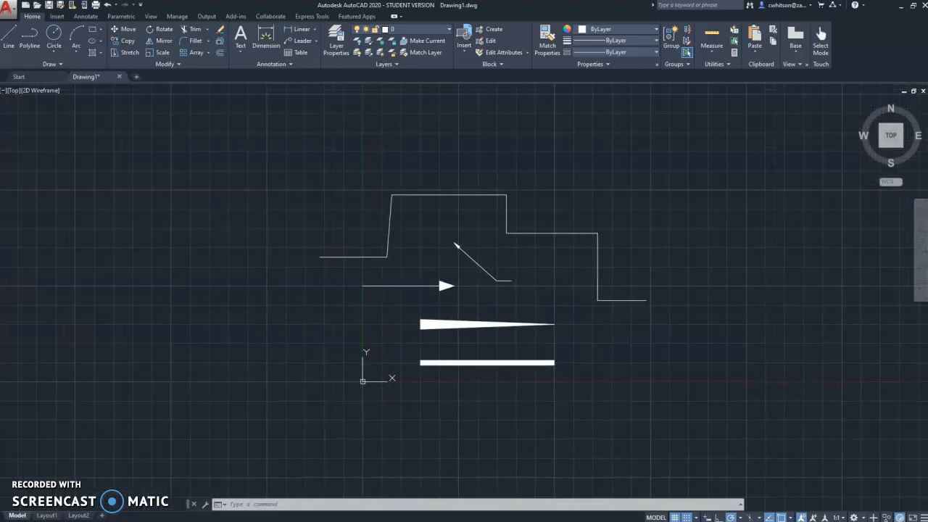
{"action": "scroll", "coordinate": [555, 282], "scroll_direction": "up", "scroll_amount": 2}
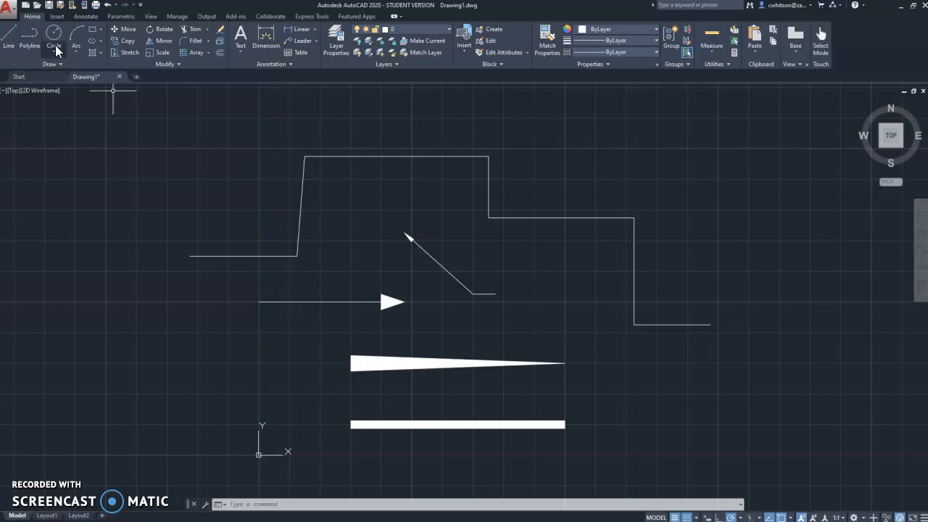
{"action": "left_click", "coordinate": [100, 29]}
{"action": "left_click", "coordinate": [101, 53]}
{"action": "left_click", "coordinate": [100, 41]}
{"action": "key", "text": "Escape"}
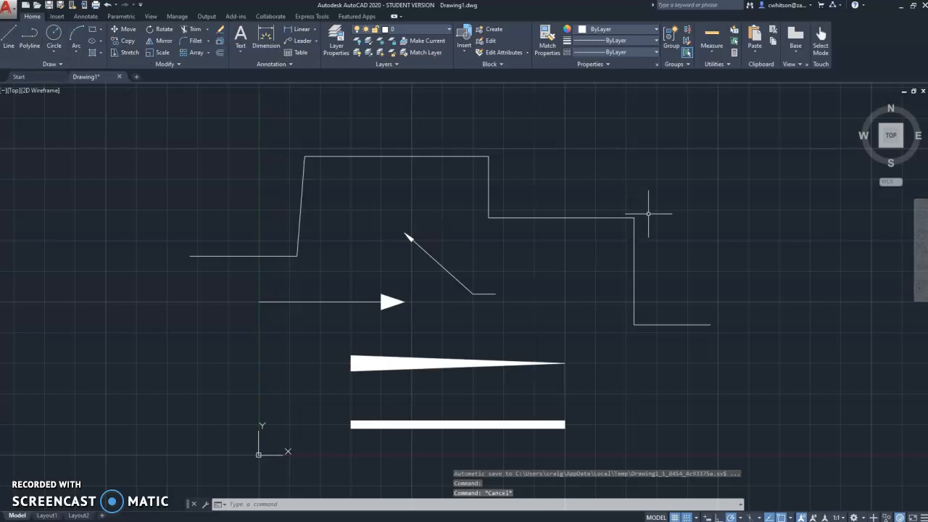
{"action": "middle_click_drag", "start_coordinate": [682, 222], "coordinate": [695, 231]}
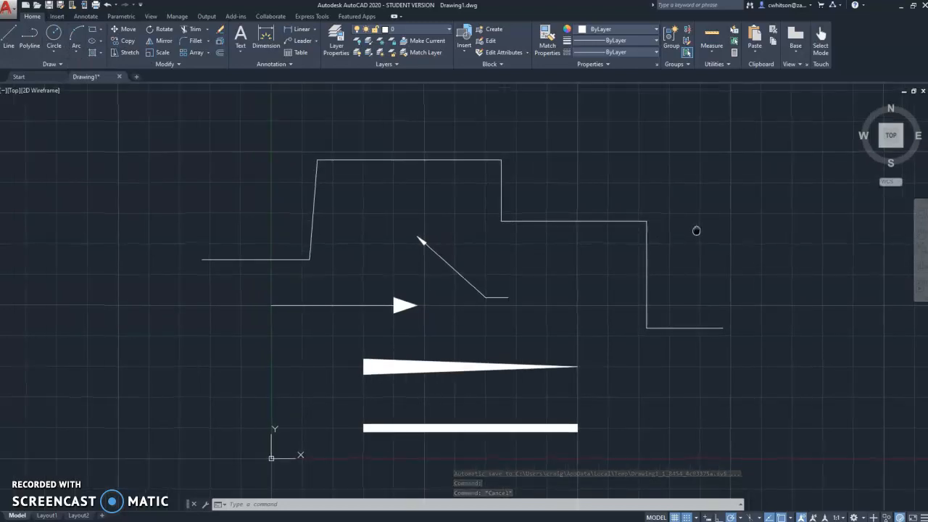